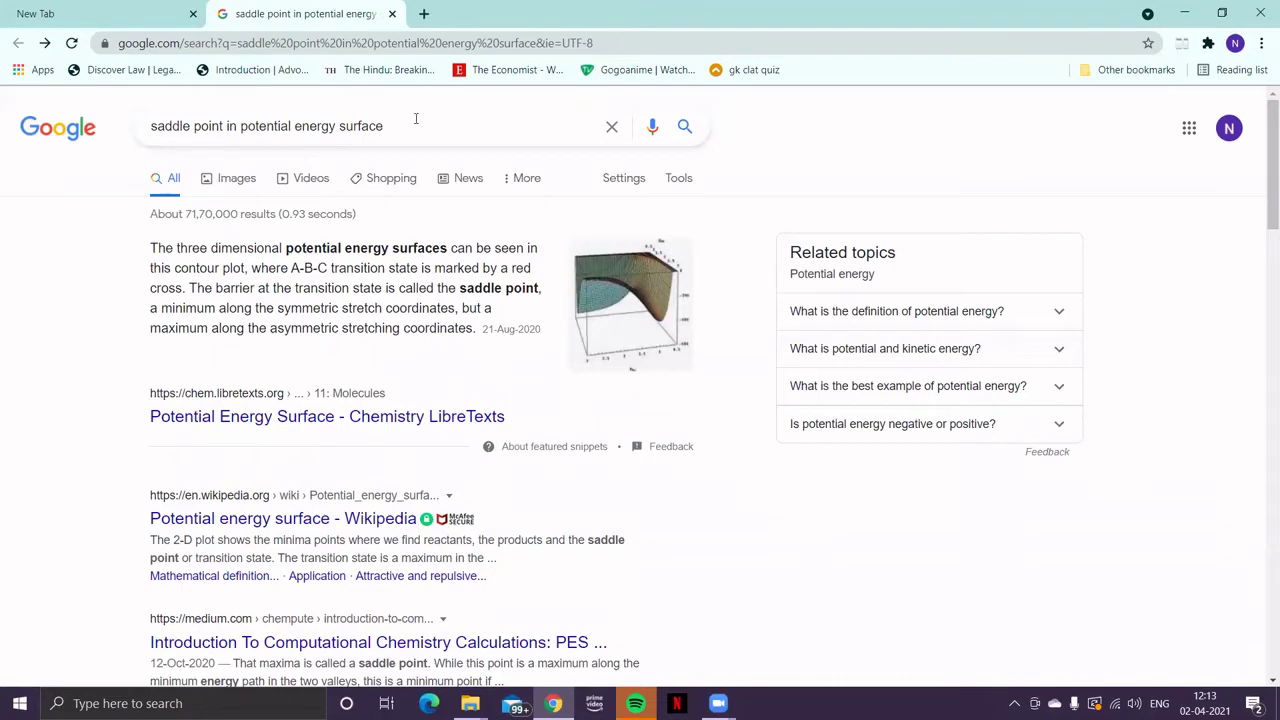
Show Google image results for saddle-point surfaces and preview the surface and contour plots image.
left_click(244, 184)
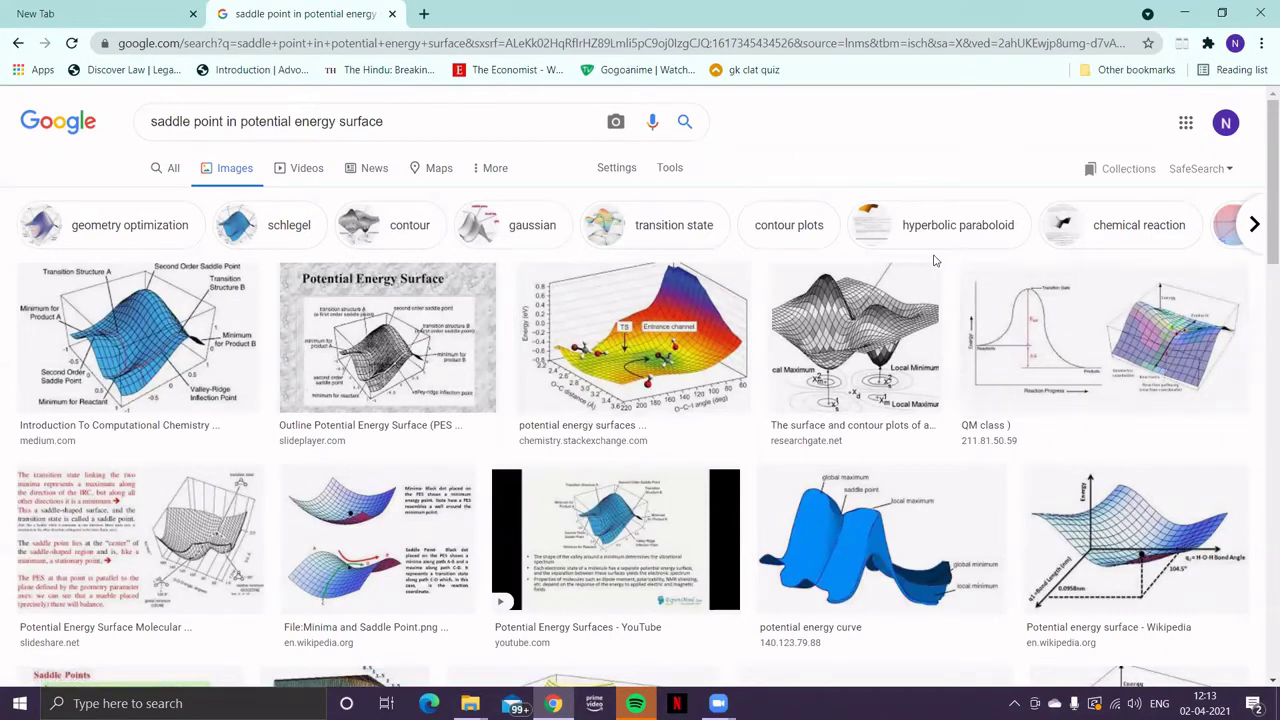
left_click(872, 325)
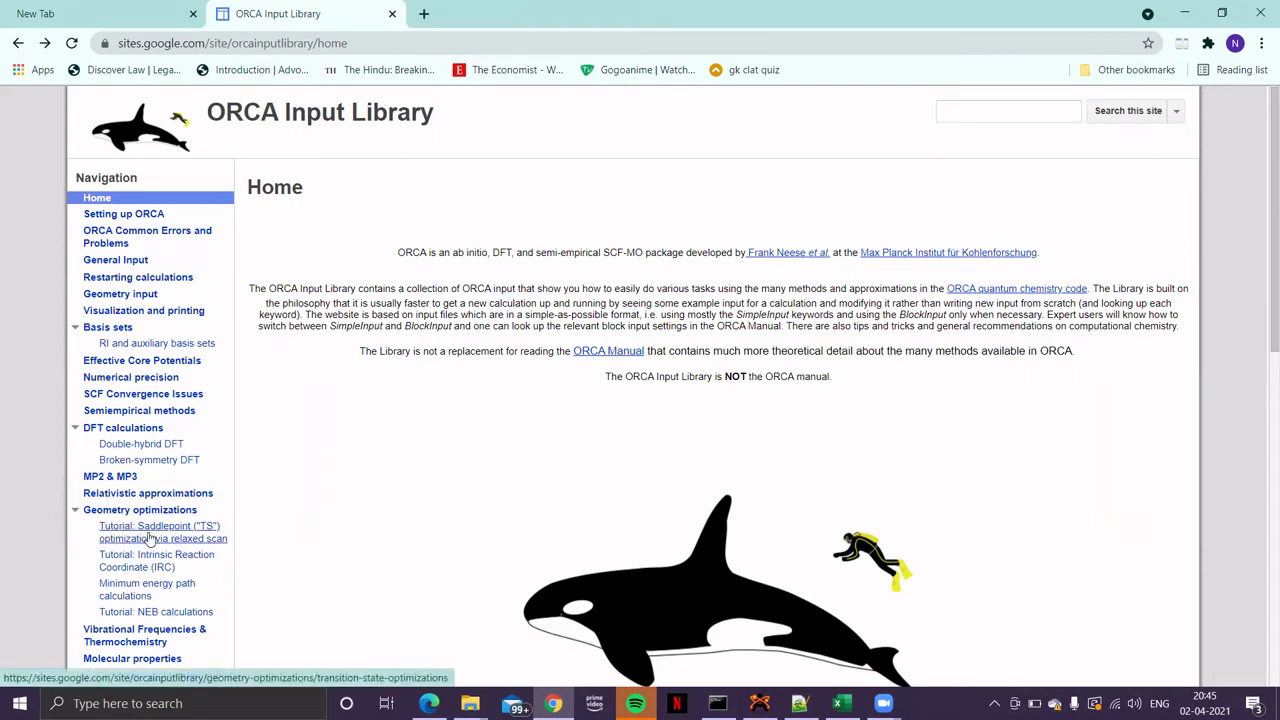
Open the Saddlepoint ("TS") relaxed-scan tutorial, then bring the TS-2.001.xyz molecule forward in Avogadro.
left_click(150, 538)
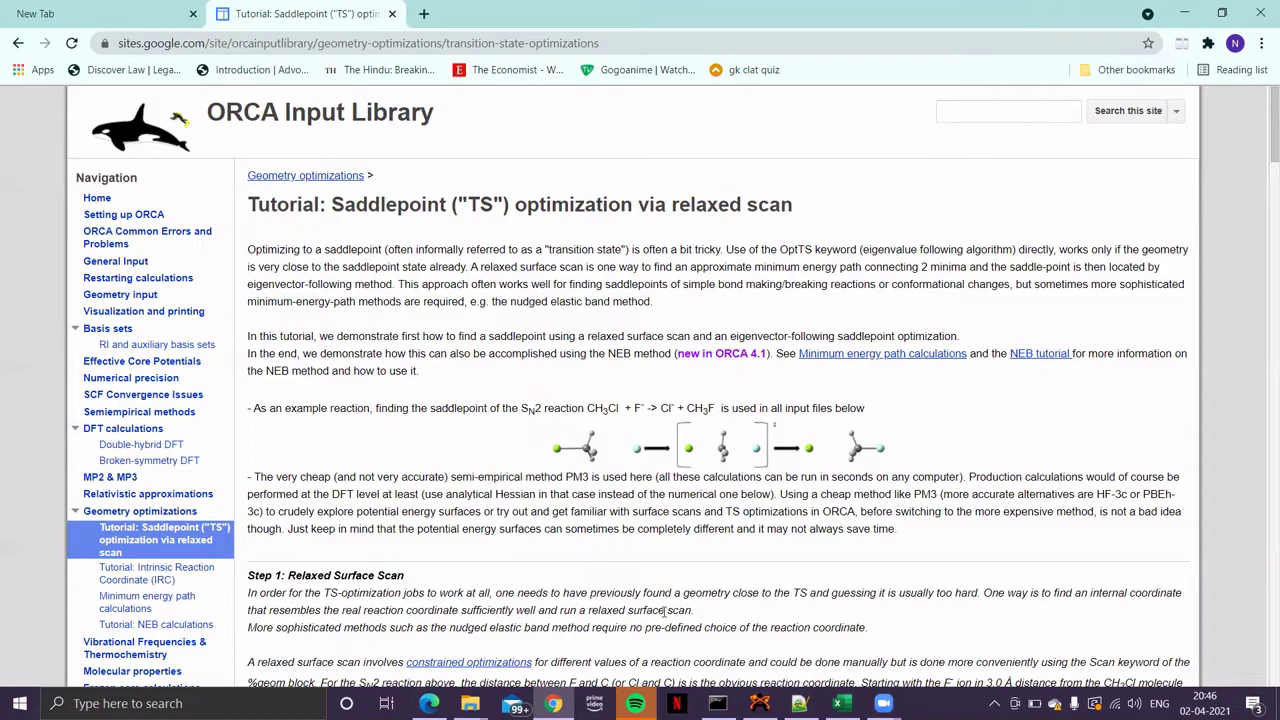
left_click(759, 703)
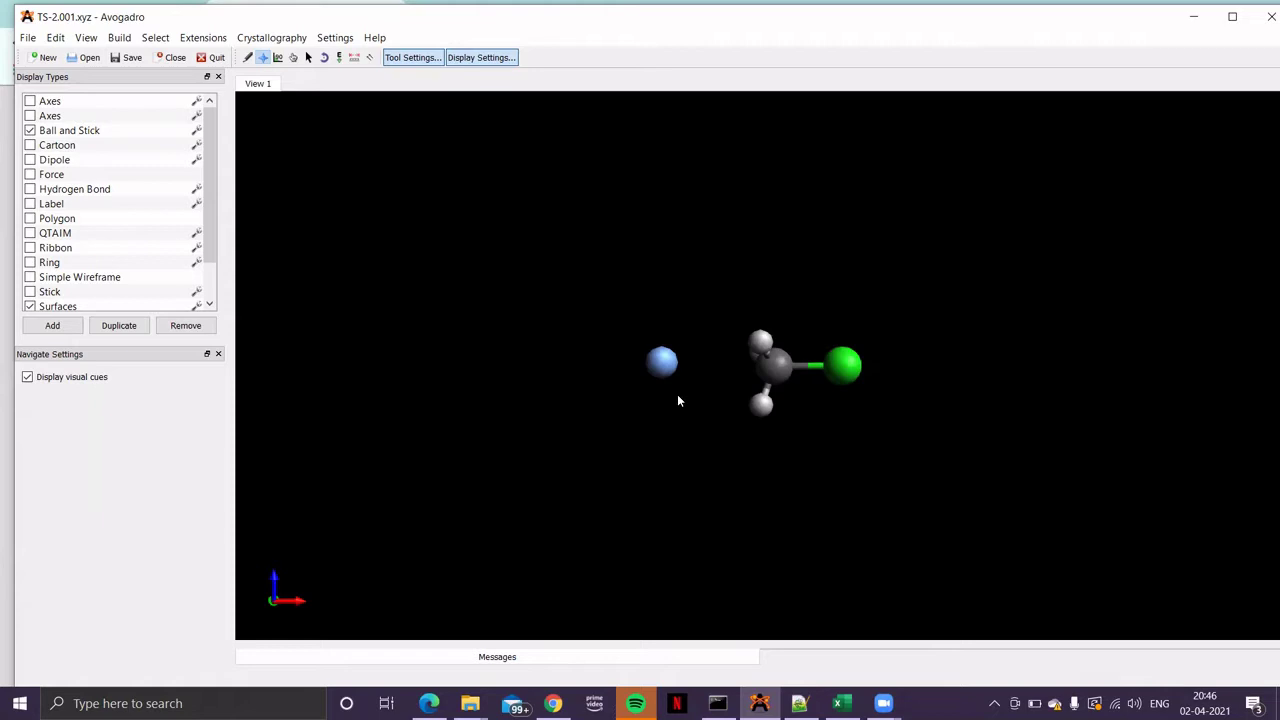
Launch Generate Orca Input from the Extensions > Orca menu.
left_click(203, 38)
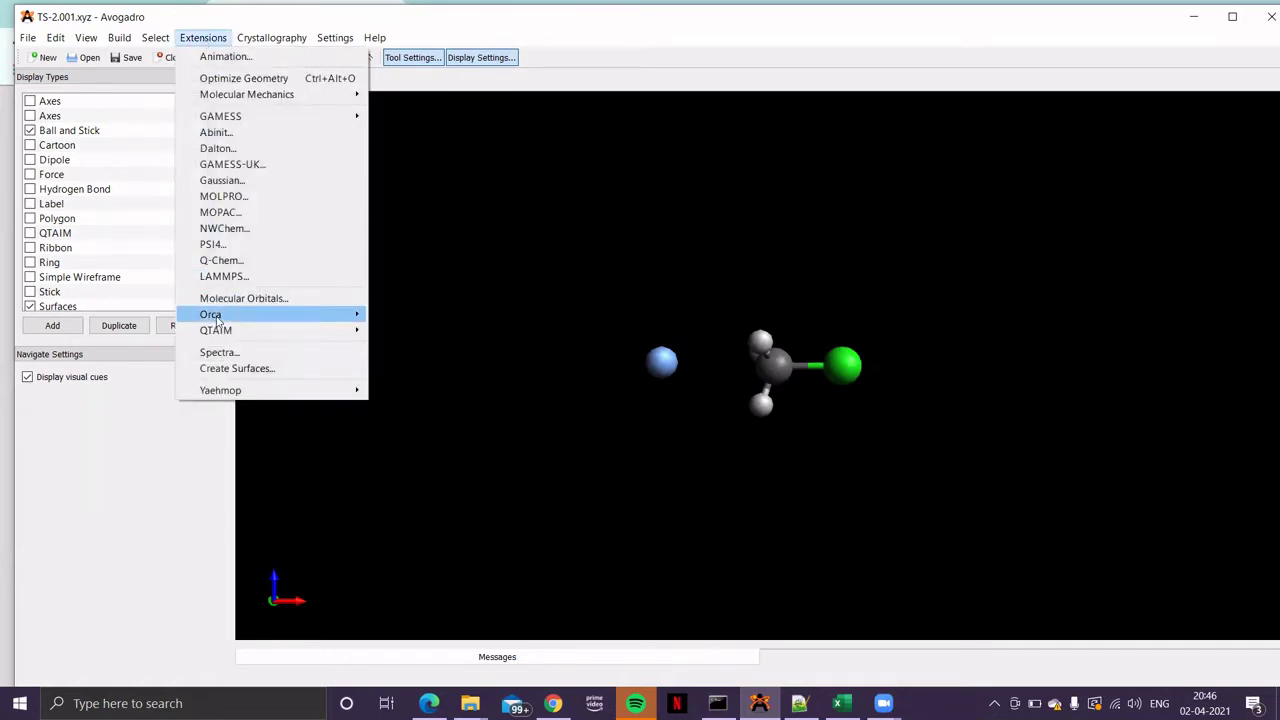
mouse_move(218, 316)
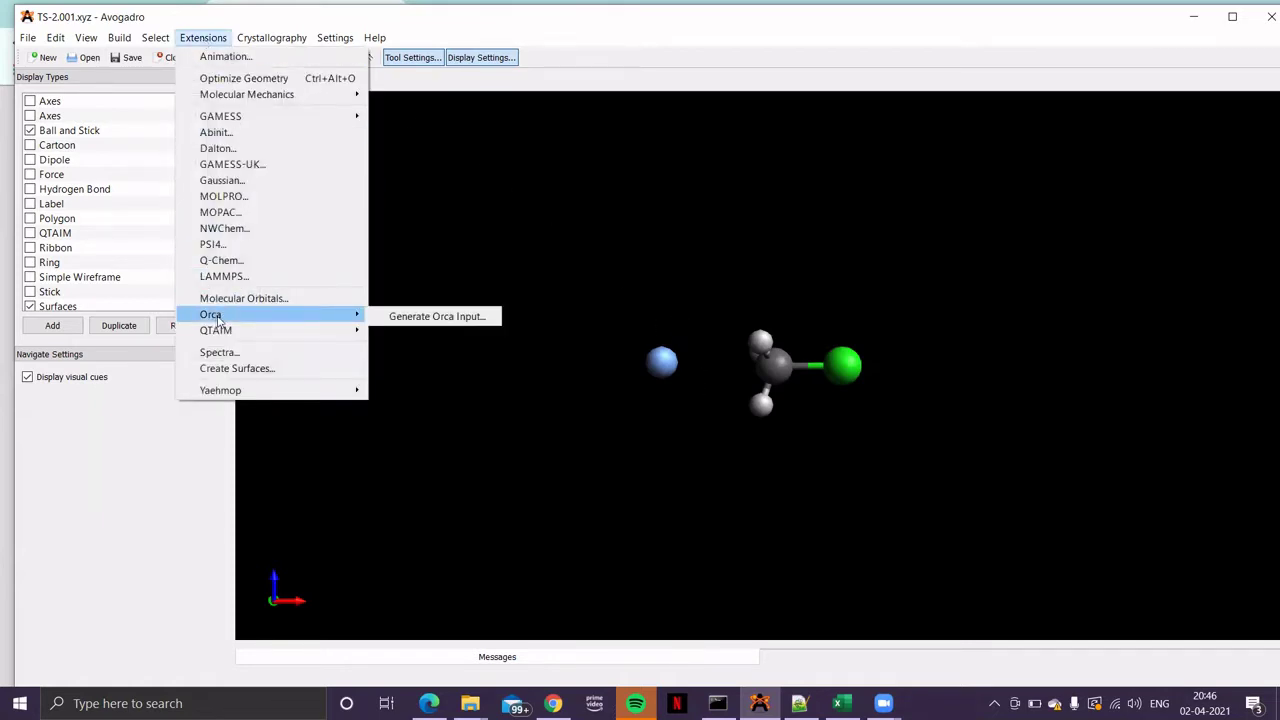
left_click(425, 316)
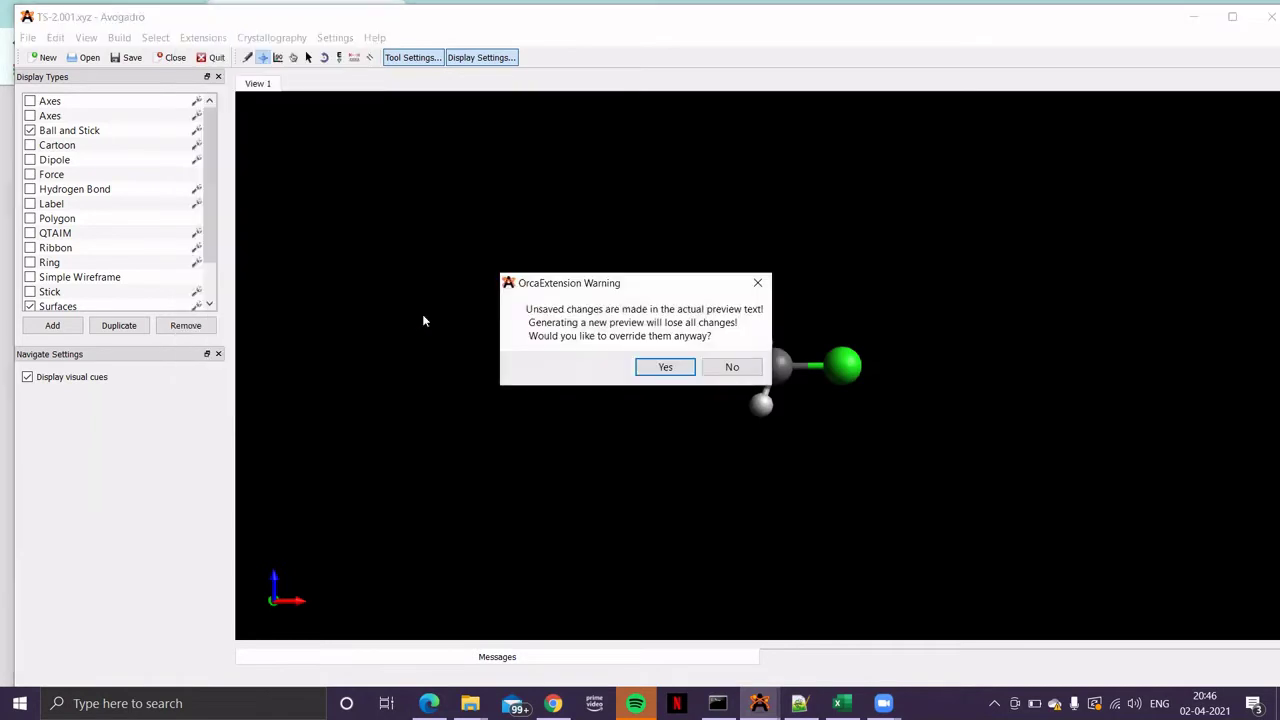
Override the old preview, keep RHF as the method, and move the dialog aside before returning to the tutorial.
left_click(666, 367)
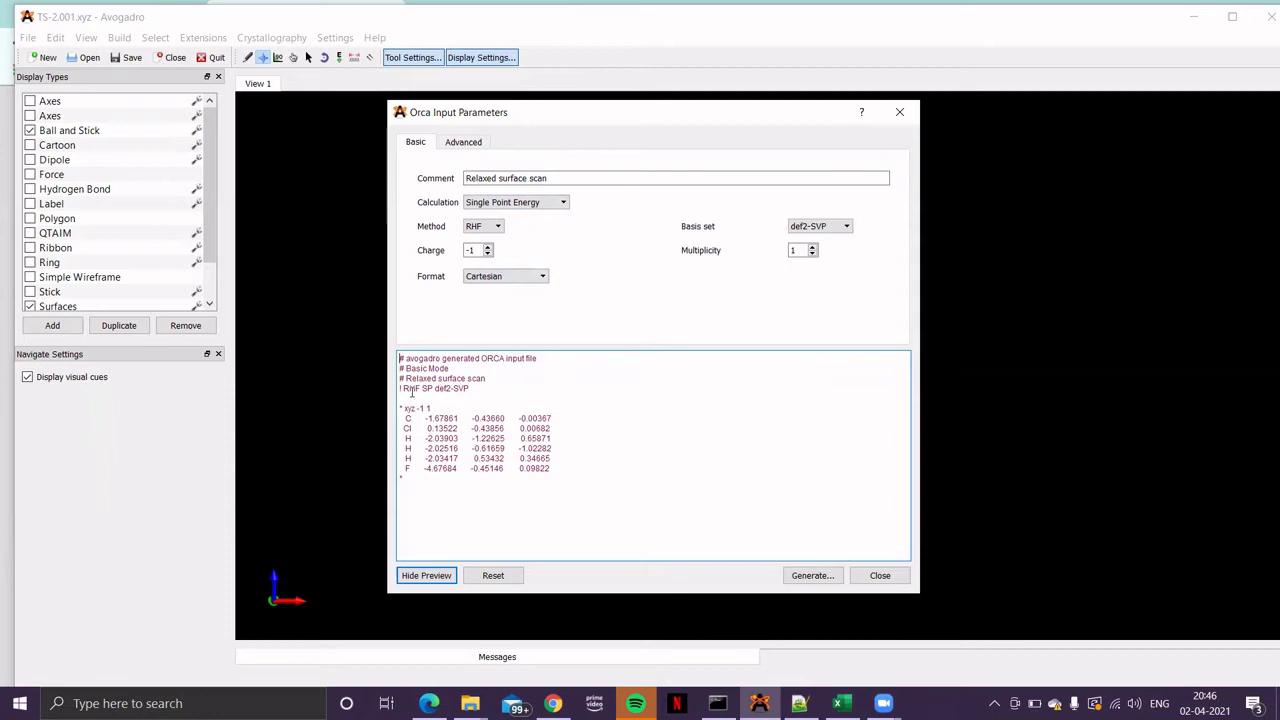
left_click(499, 228)
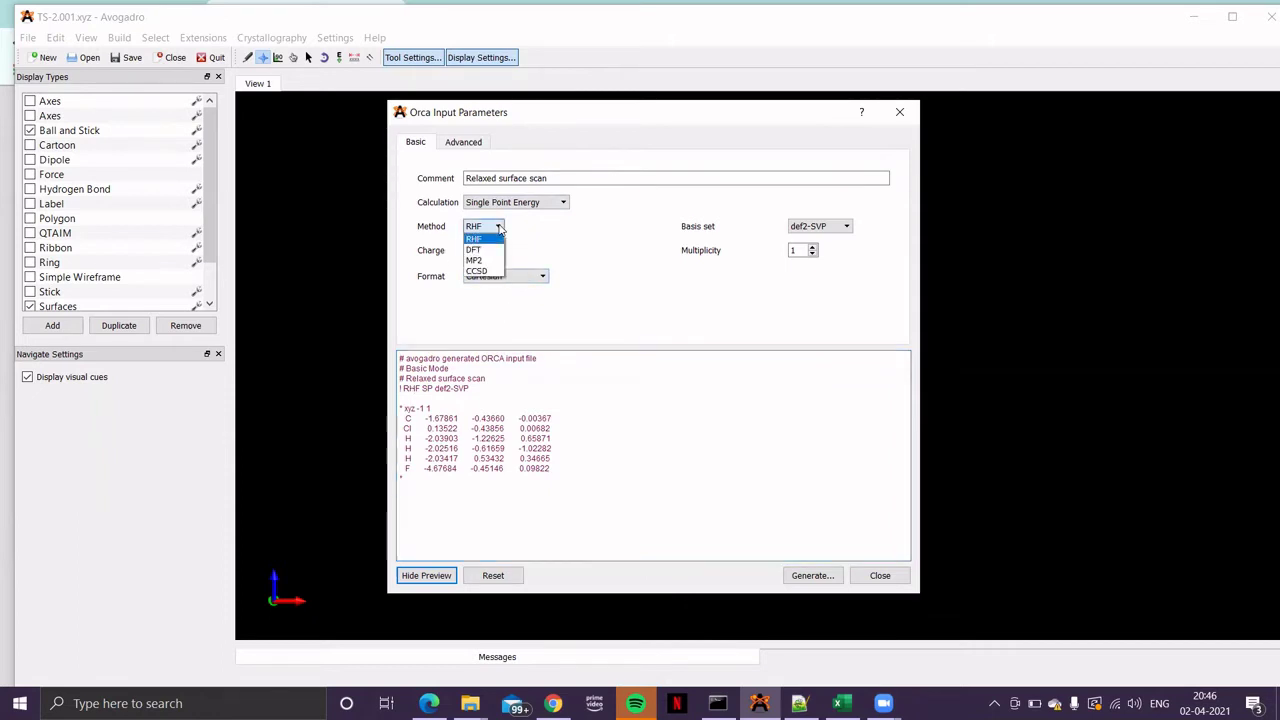
left_click(617, 115)
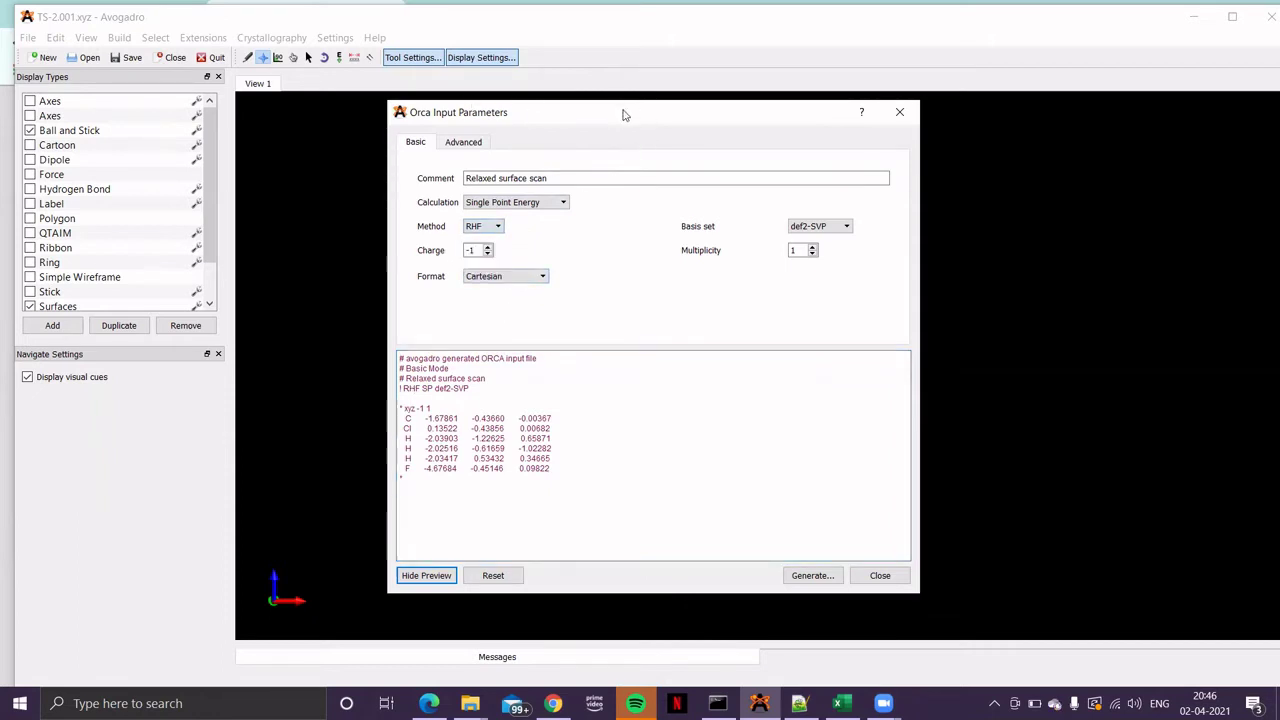
left_click_drag(622, 114, 319, 121)
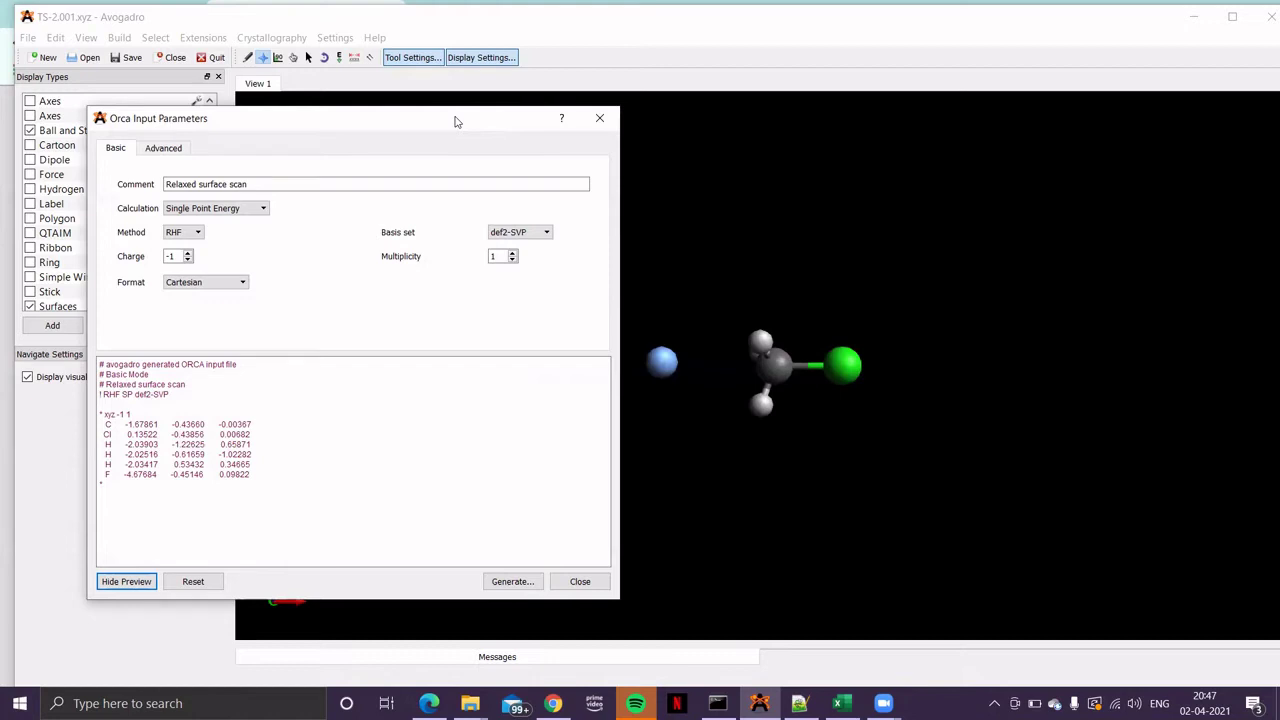
left_click_drag(455, 121, 449, 106)
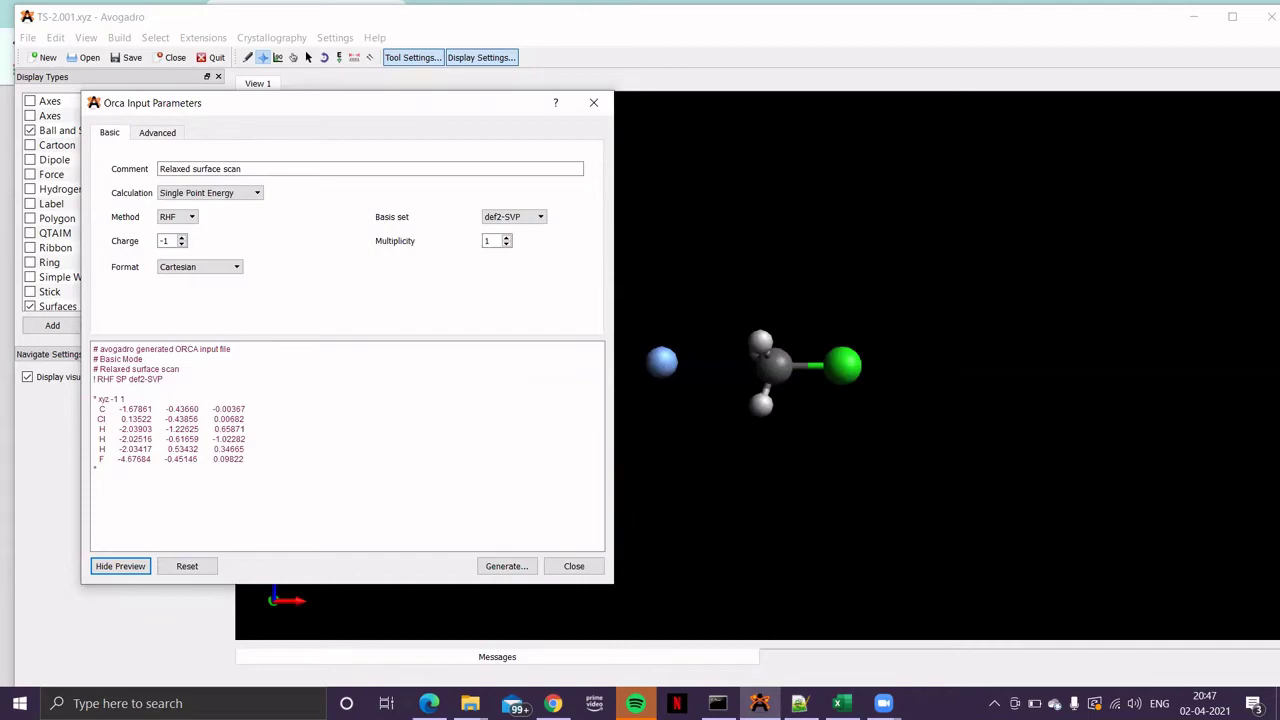
key("alt+Tab")
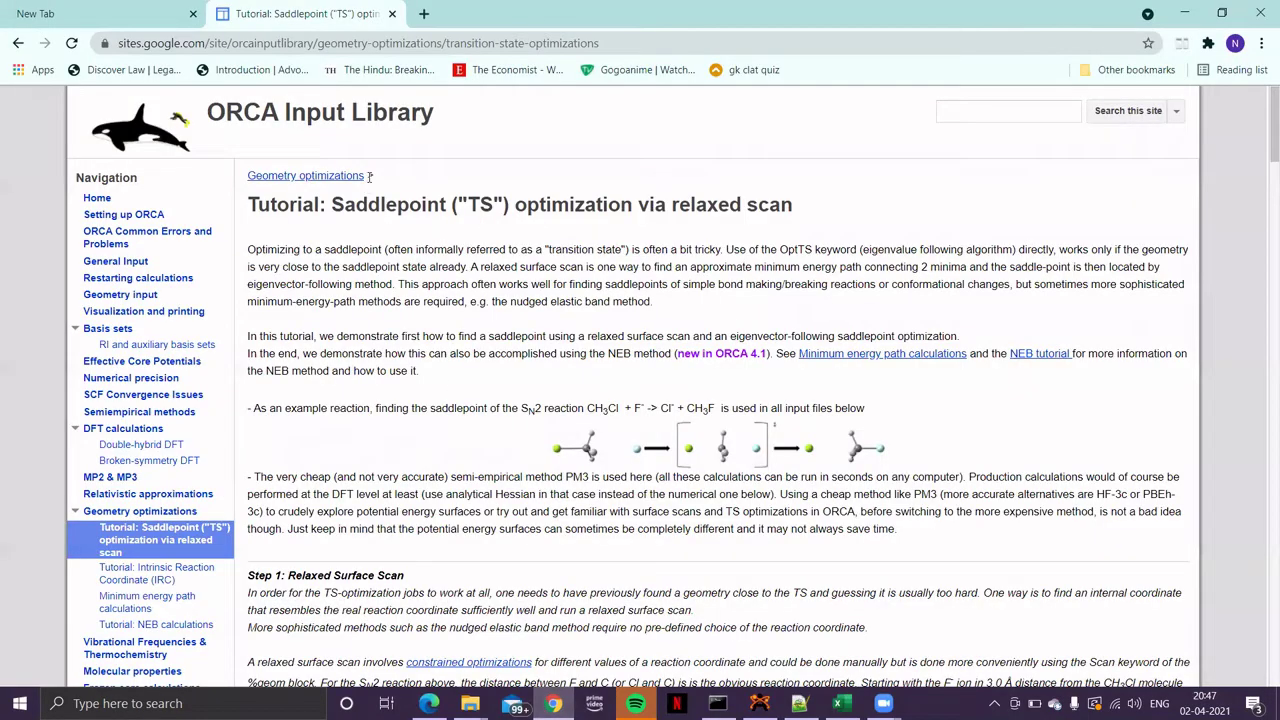
Copy the tutorial's '! PM3 Opt' to 'end' relaxed-scan input block and return to Avogadro.
scroll(730, 310, "down", 3)
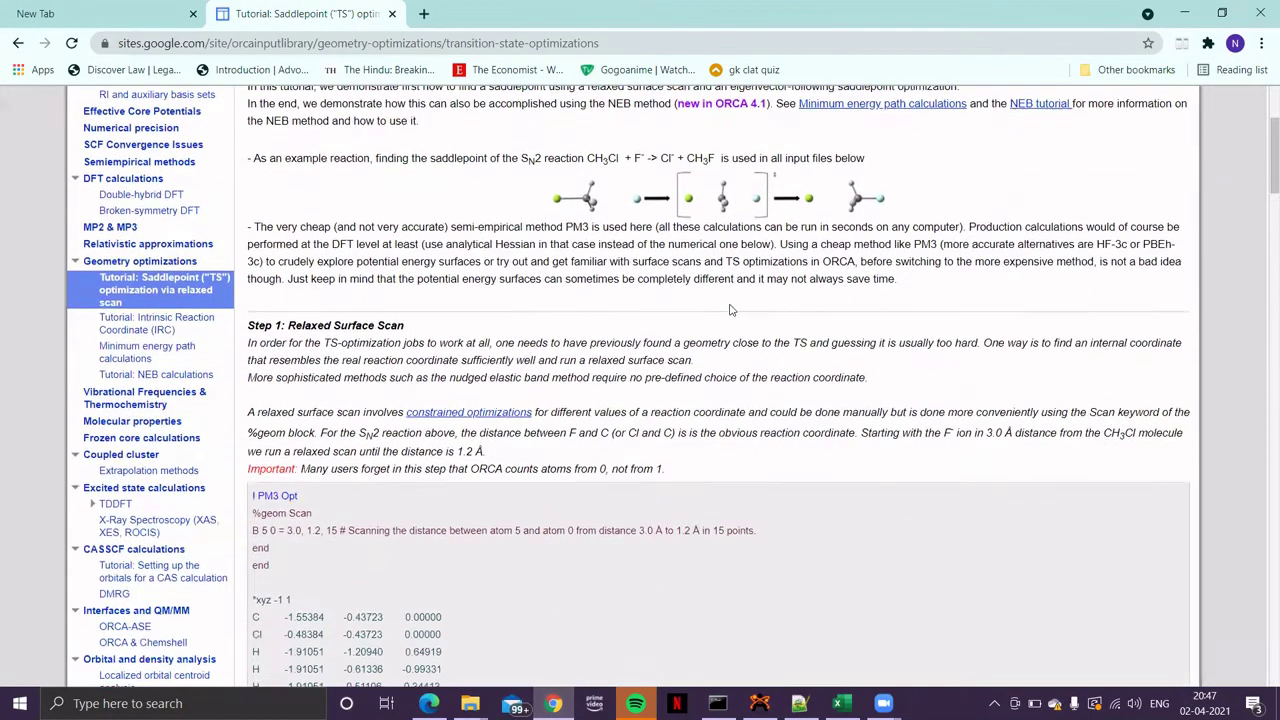
scroll(730, 310, "down", 2)
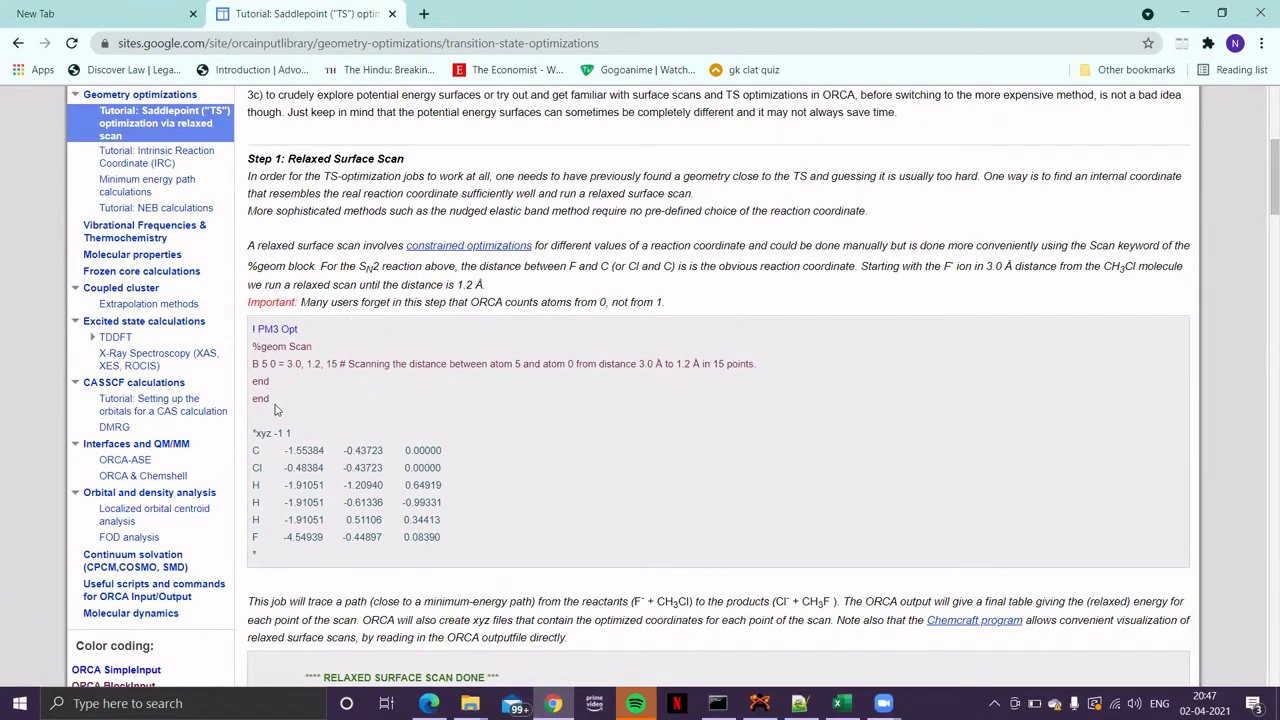
left_click_drag(272, 402, 255, 331)
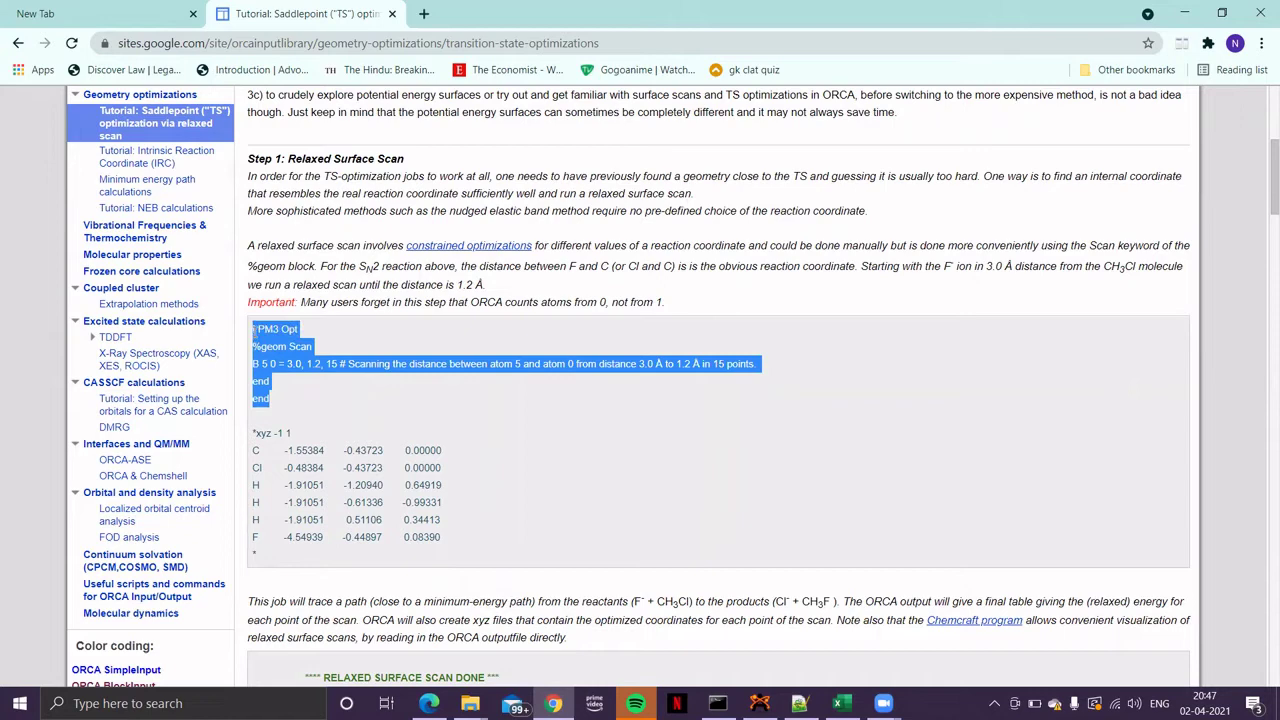
right_click(282, 330)
left_click(321, 348)
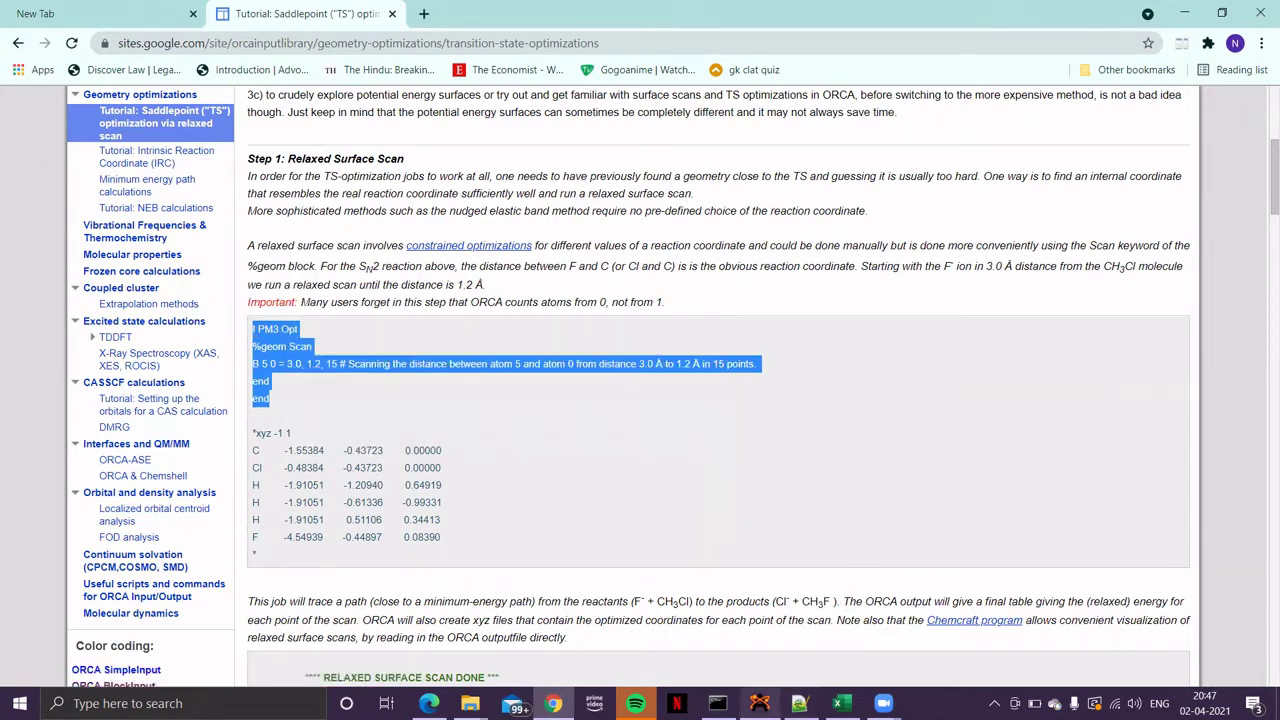
left_click(762, 701)
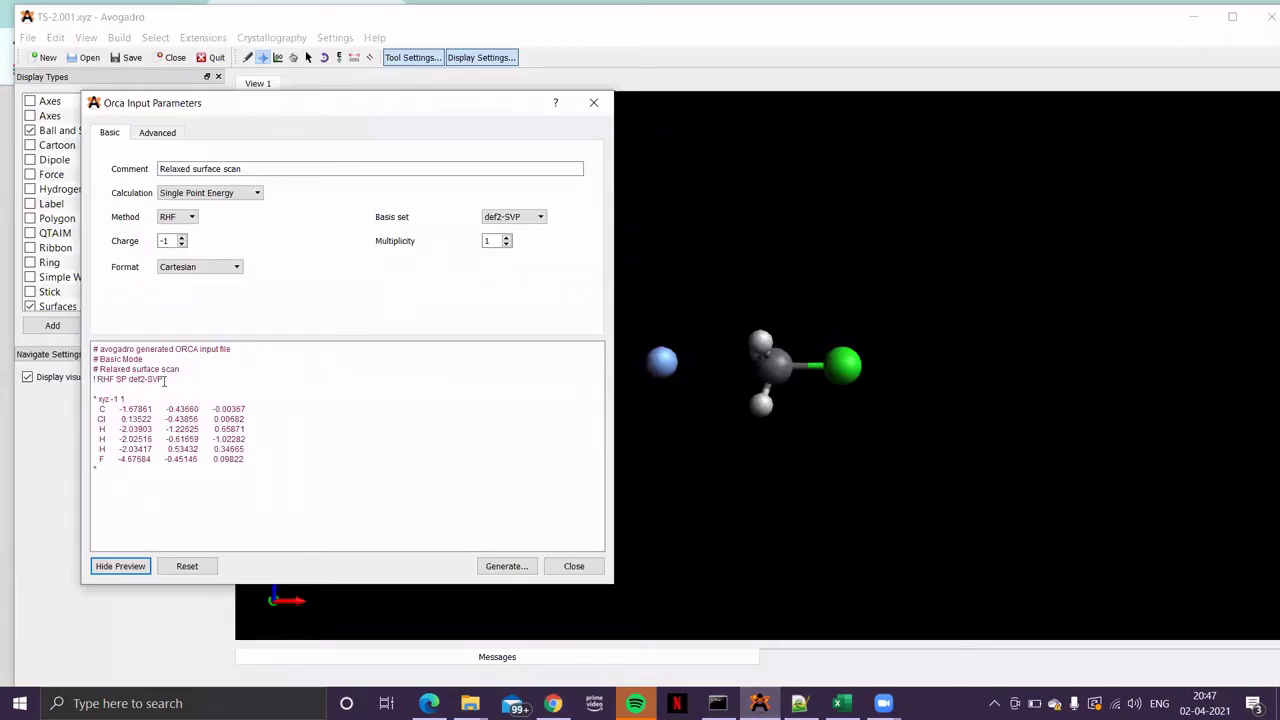
Paste the PM3 Opt scan block over the '! RHF SP def2-SVP' line in the preview.
left_click_drag(165, 380, 94, 383)
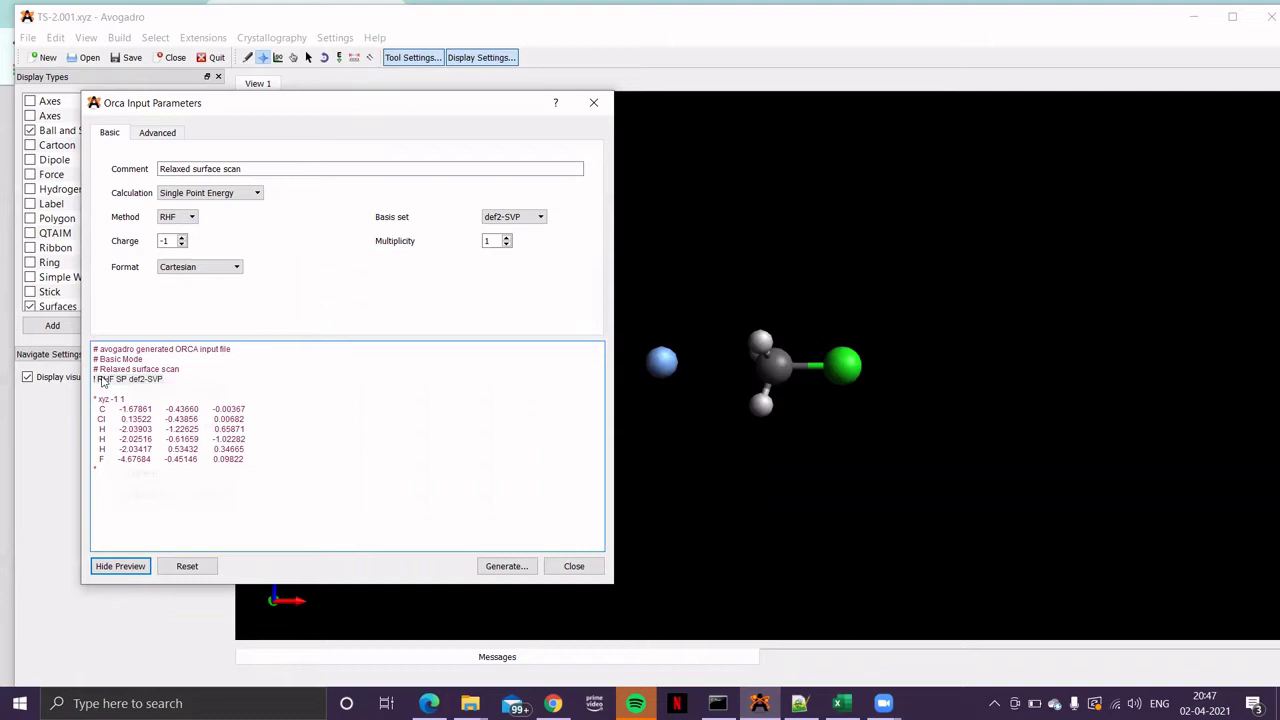
right_click(102, 380)
left_click(140, 456)
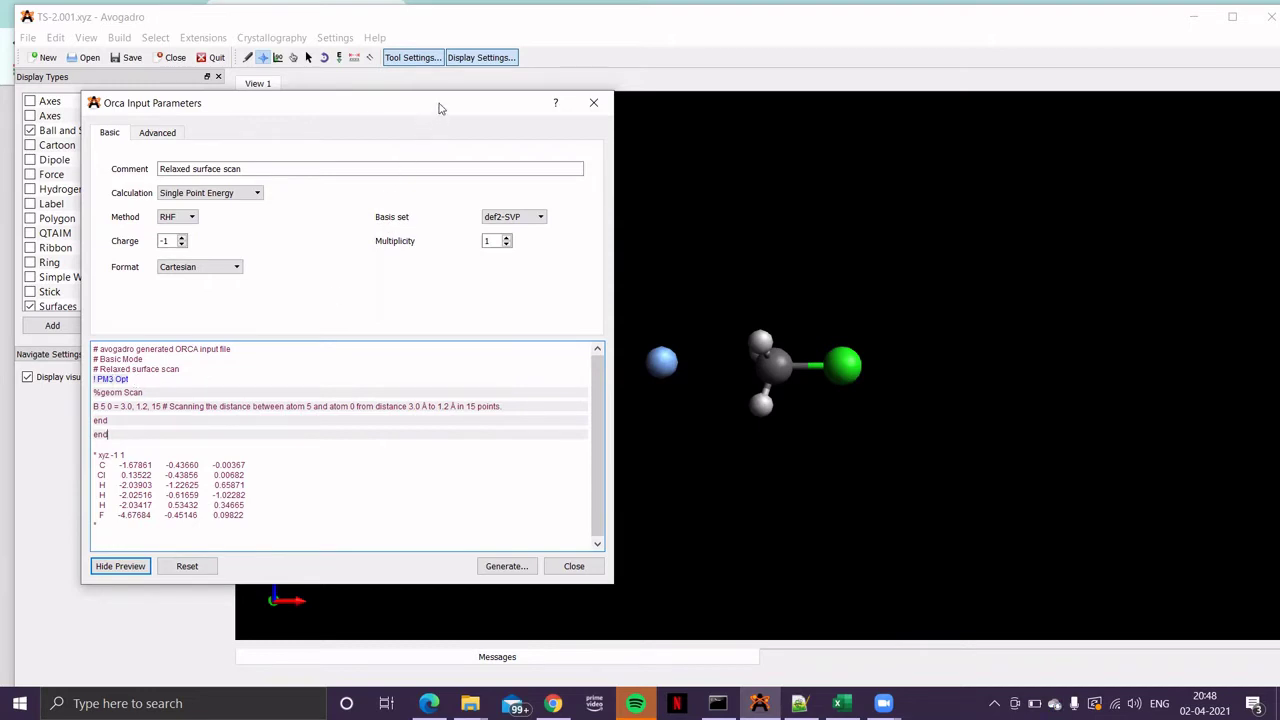
Check the scan's 1.2 Å end distance, 15 points, and the C and F coordinate rows in the preview.
left_click_drag(435, 105, 394, 97)
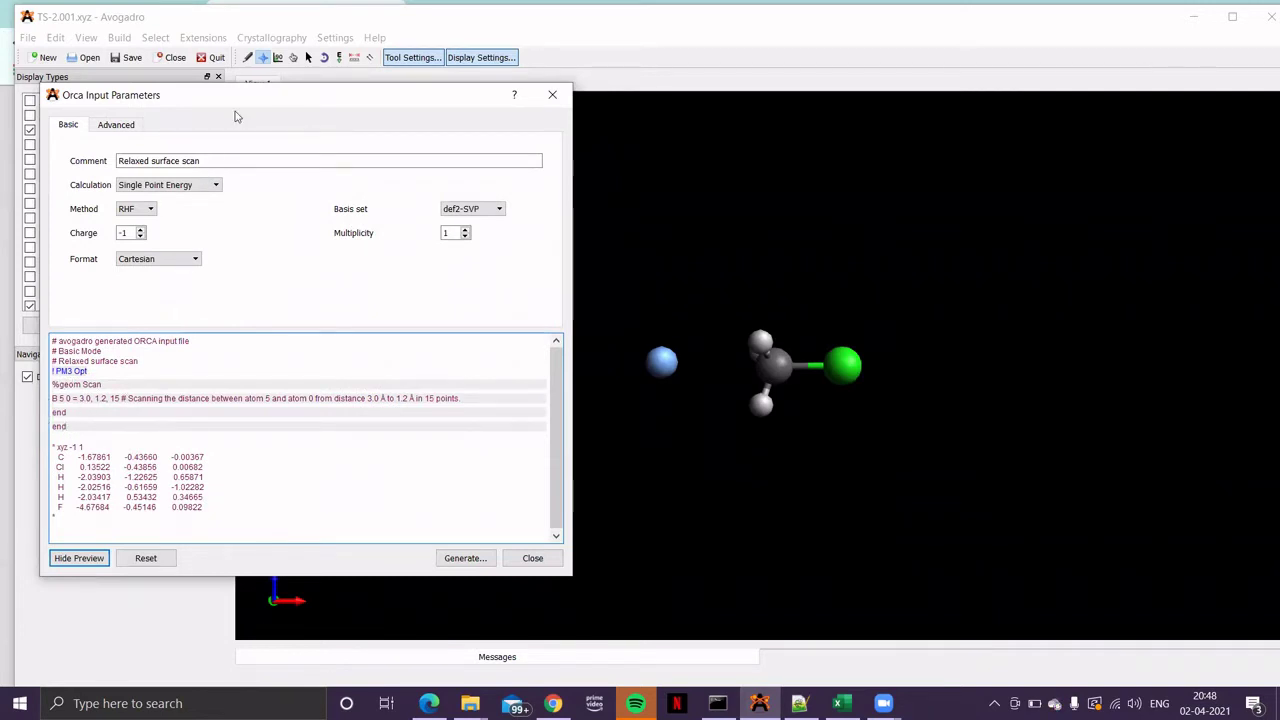
left_click_drag(237, 96, 227, 95)
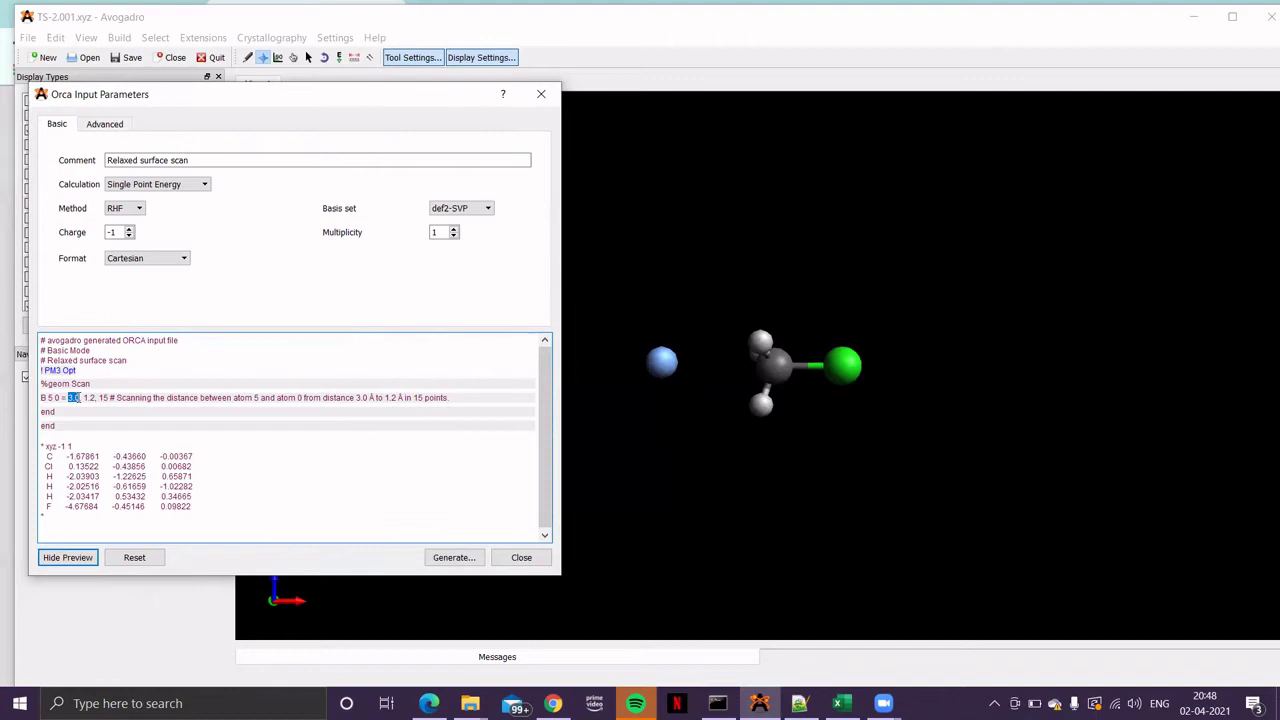
double_click(88, 398)
double_click(106, 398)
double_click(48, 456)
double_click(48, 506)
Generate the relaxed-scan input deck for saving as TS-2 in the Module-7-Lab folder.
left_click(459, 560)
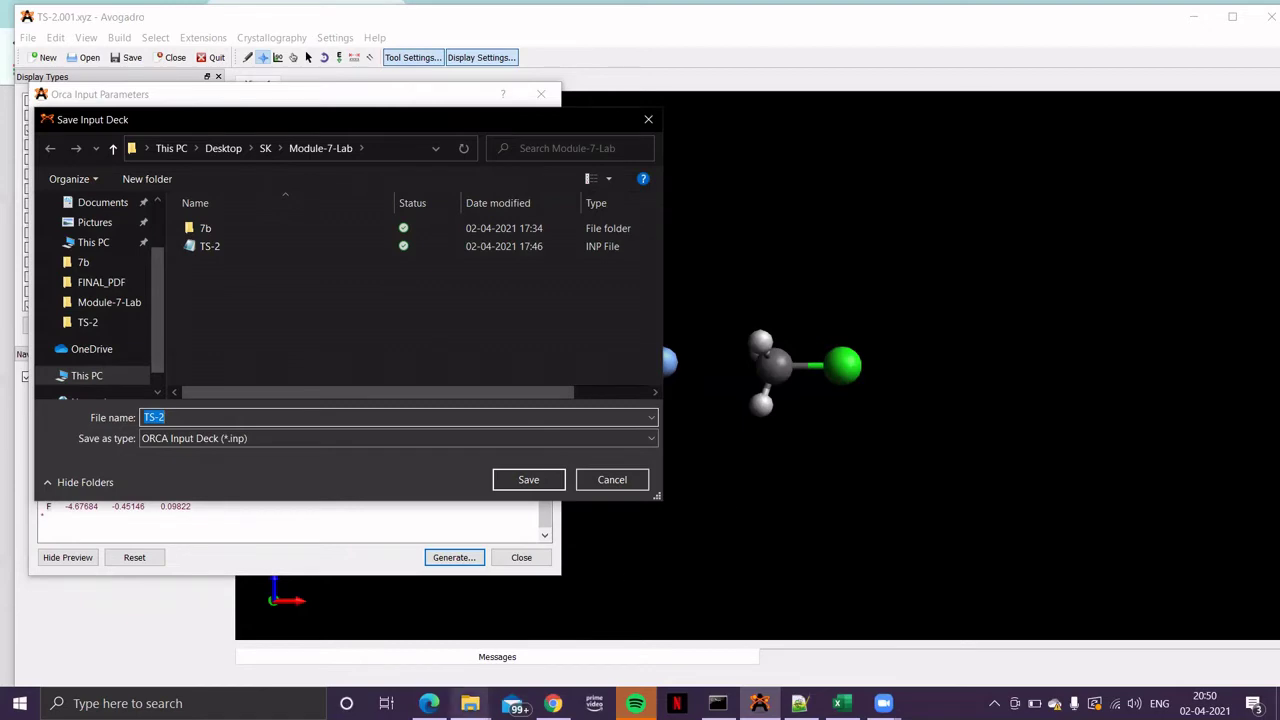
Open TS-2.out from the Saddle-Point\TS-2 folder in Notepad++.
mouse_move(470, 703)
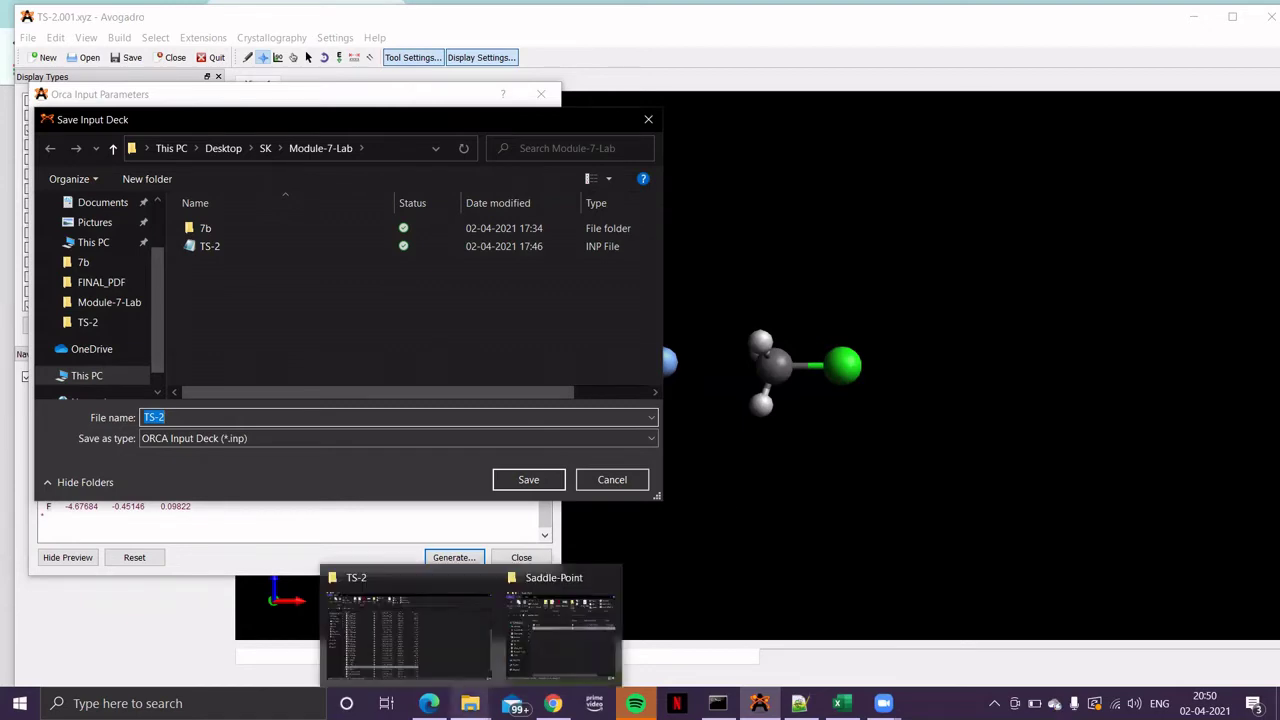
left_click(449, 648)
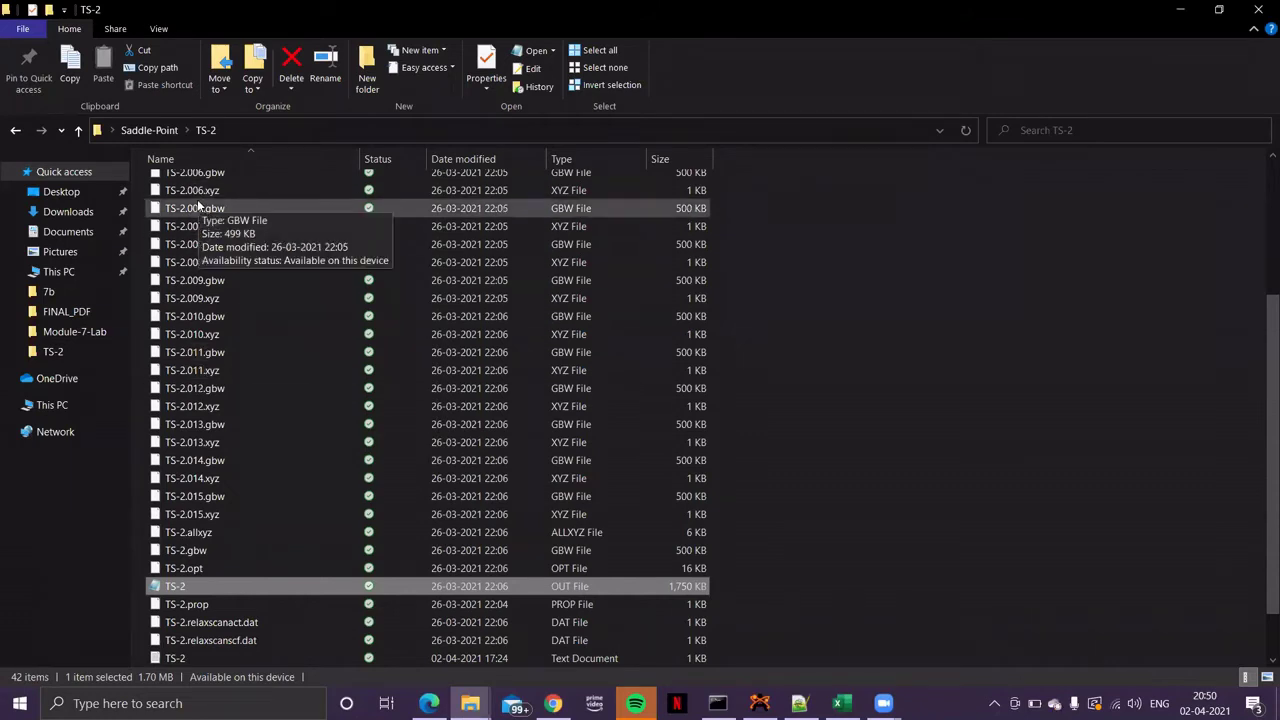
scroll(545, 224, "up", 1)
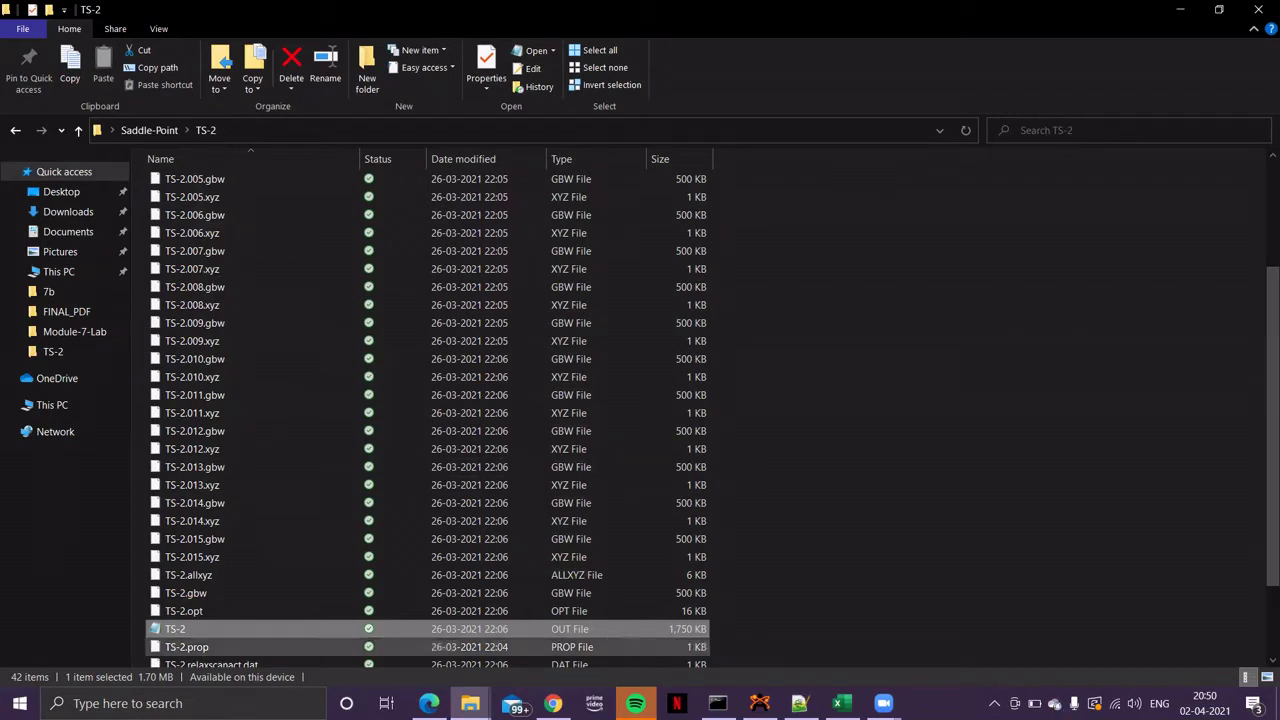
key("Return")
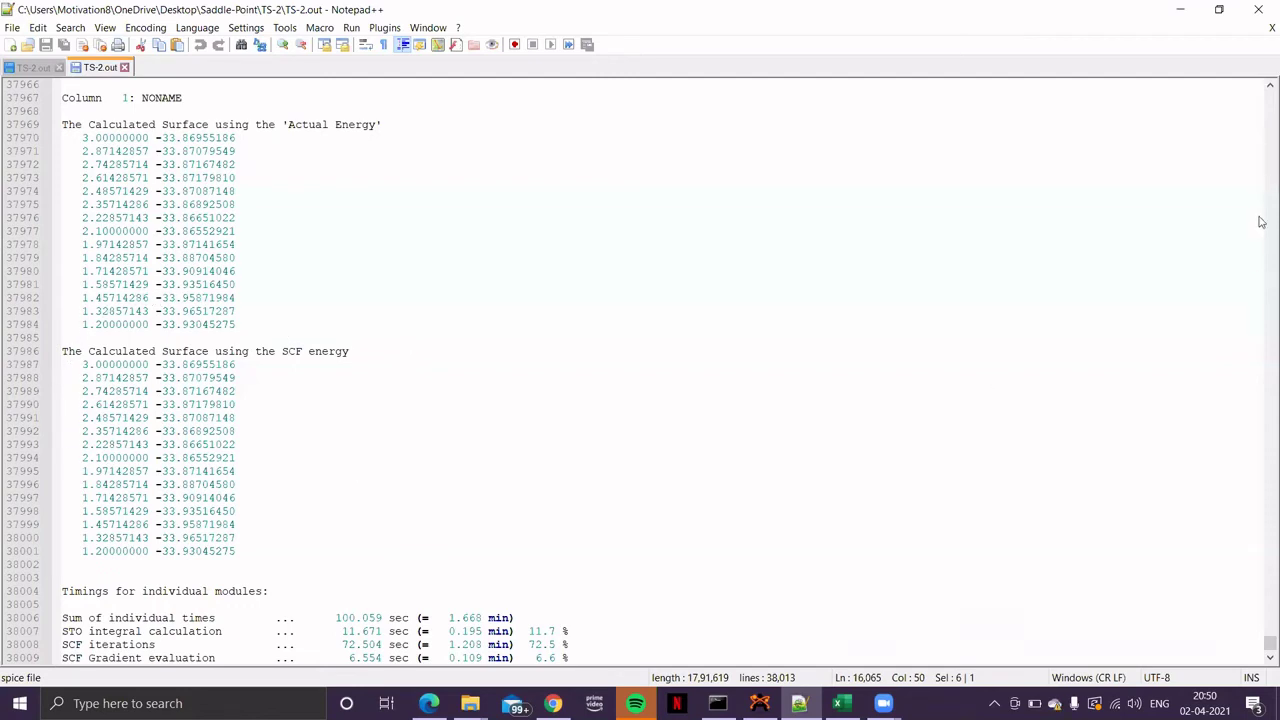
Review the calculated surface energies at the end of TS-2.out, then switch to the SN2-Relaxed Scan workbook.
scroll(654, 300, "down", 12)
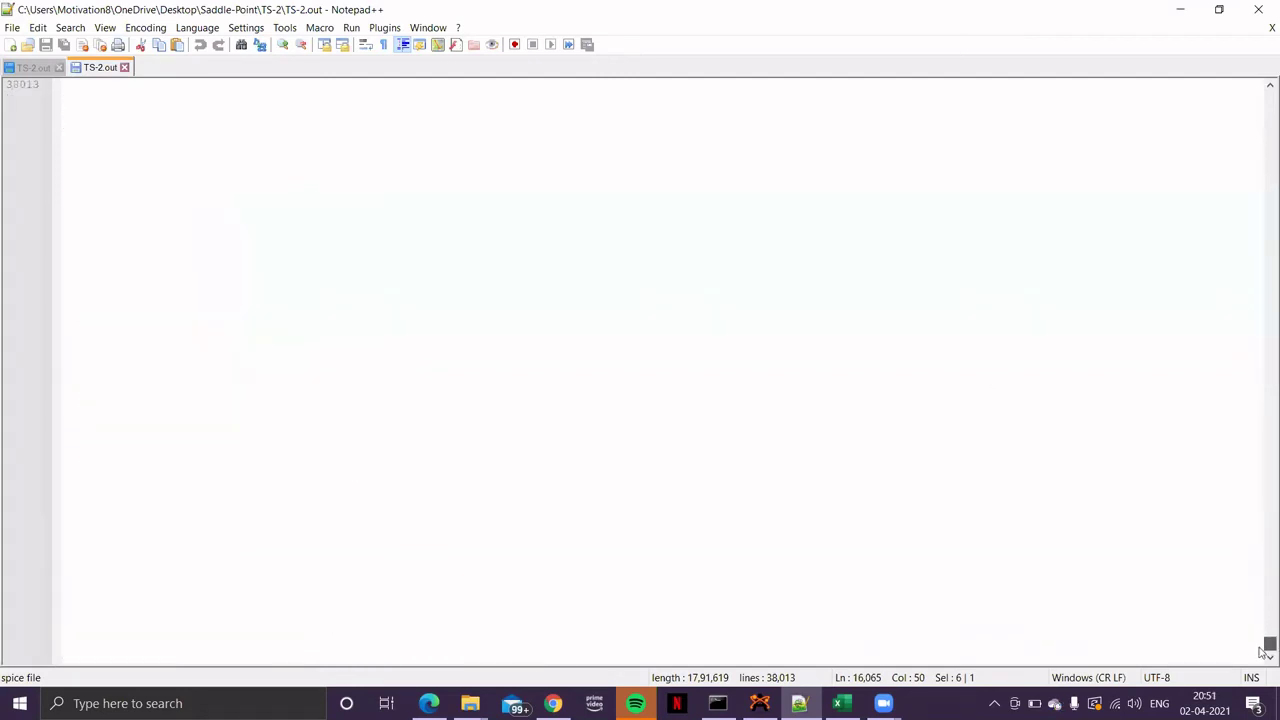
scroll(646, 308, "up", 2)
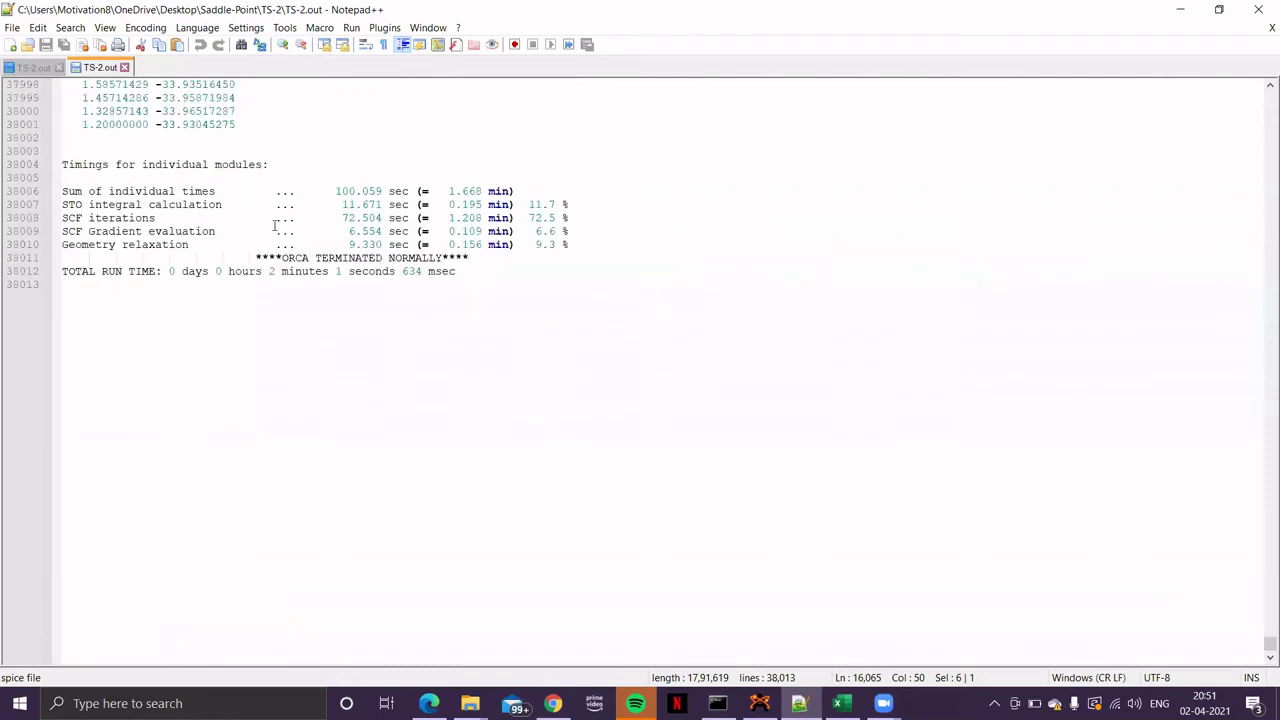
scroll(418, 268, "up", 6)
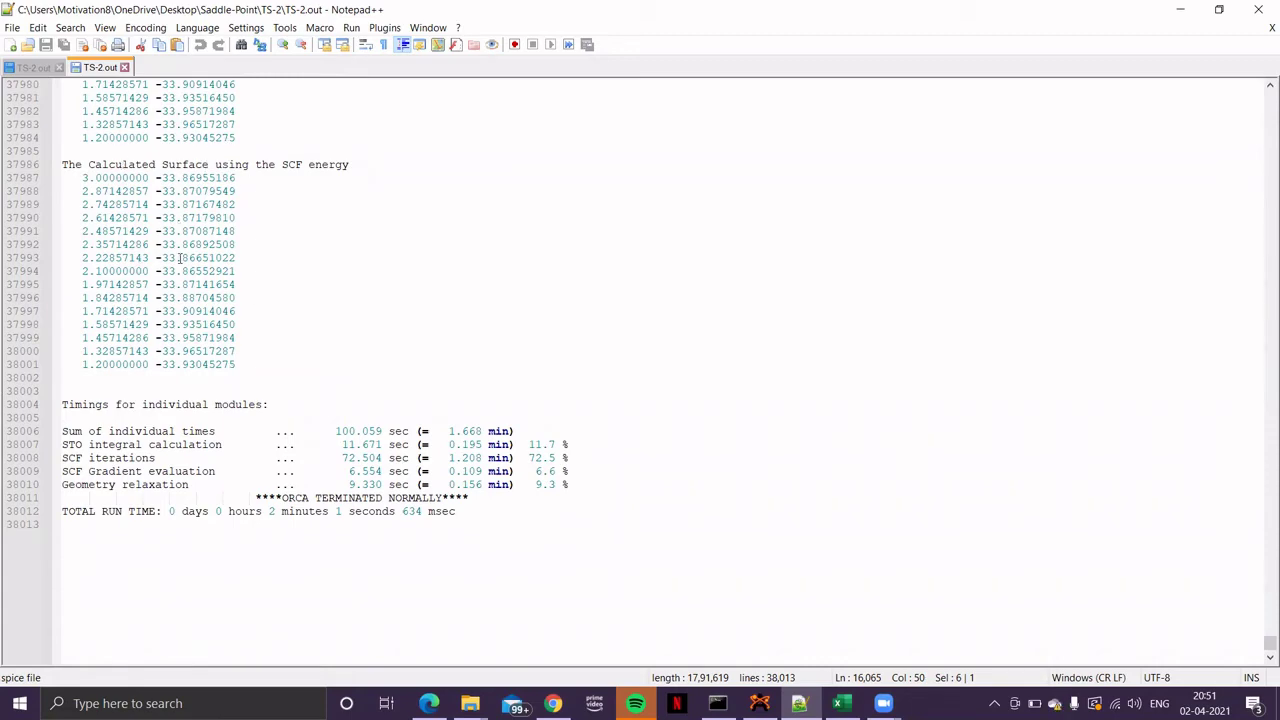
left_click(842, 703)
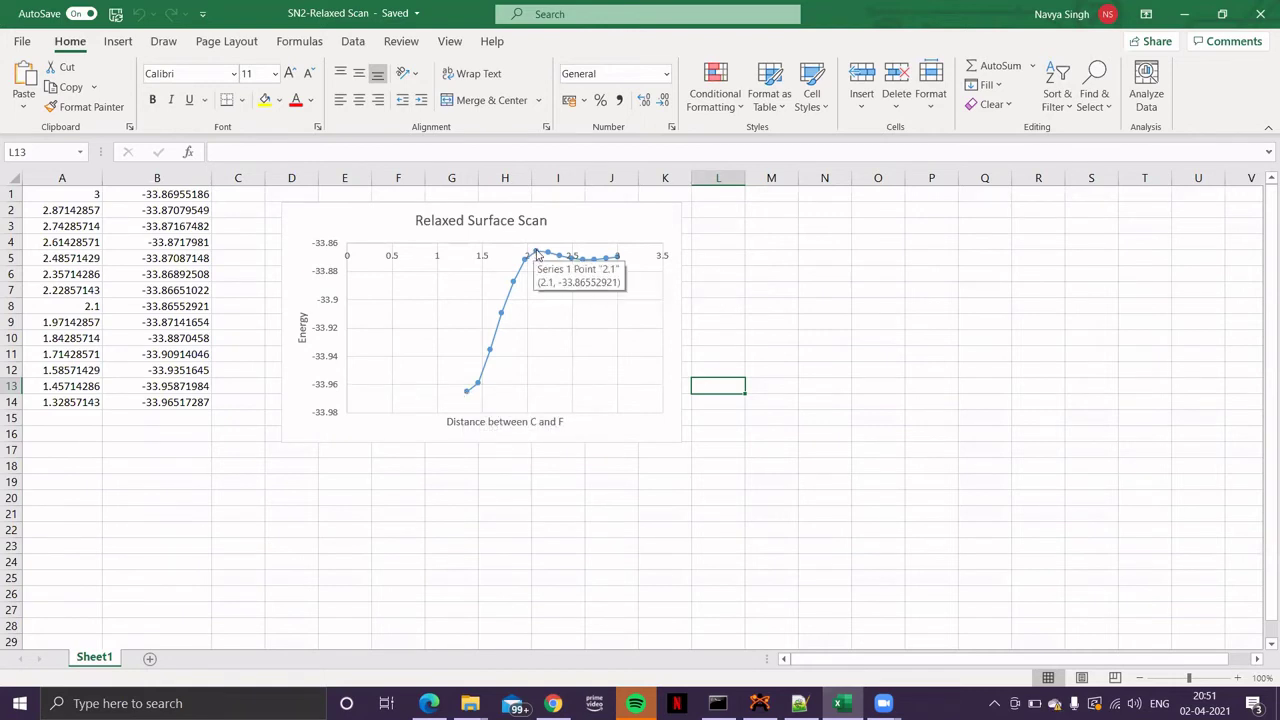
Locate the Relaxed Surface Scan peak: C–F distance 2.1 with energy -33.86552921.
mouse_move(537, 254)
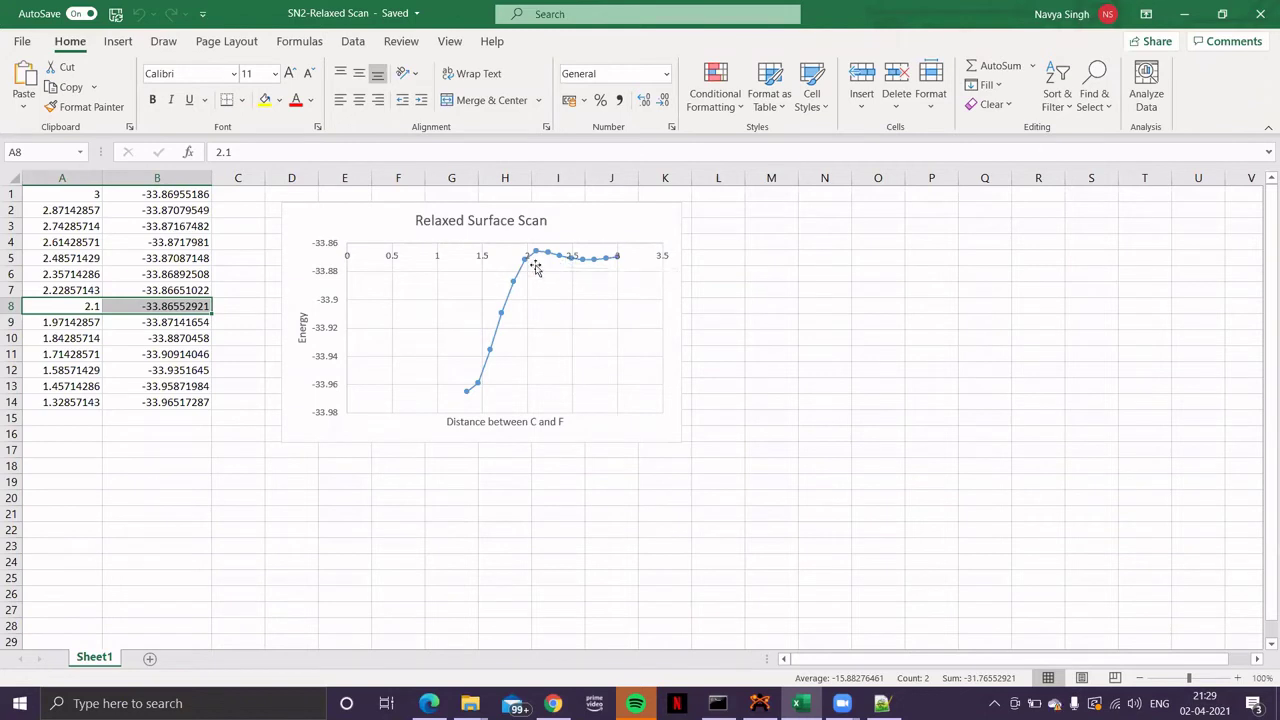
mouse_move(535, 252)
Open TS-2.008.xyz from the TS-2 folder in Notepad++.
mouse_move(470, 703)
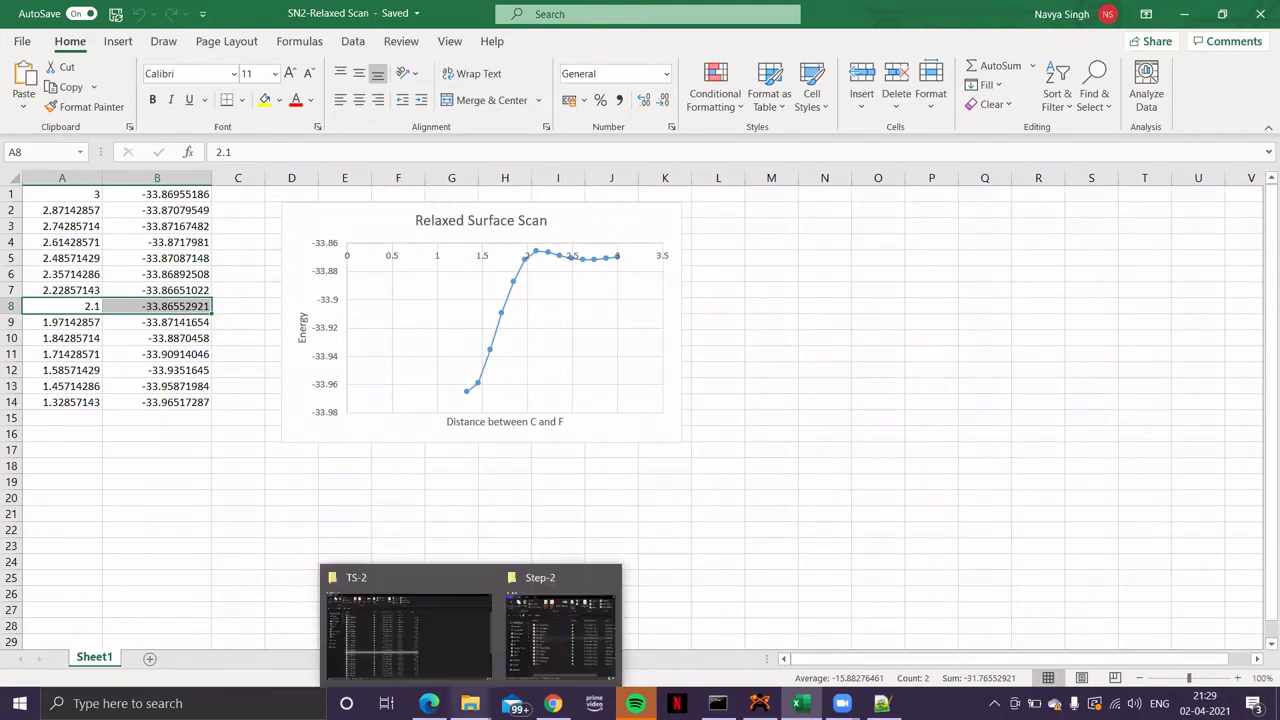
left_click(435, 651)
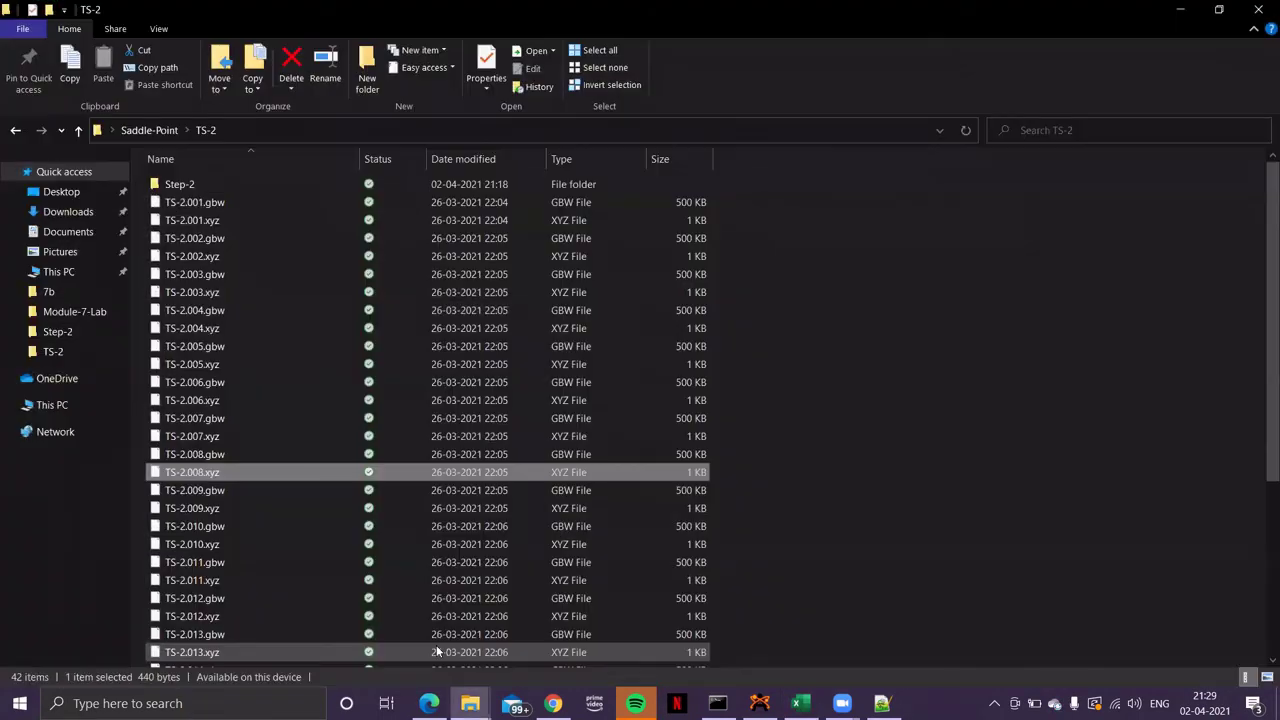
right_click(209, 478)
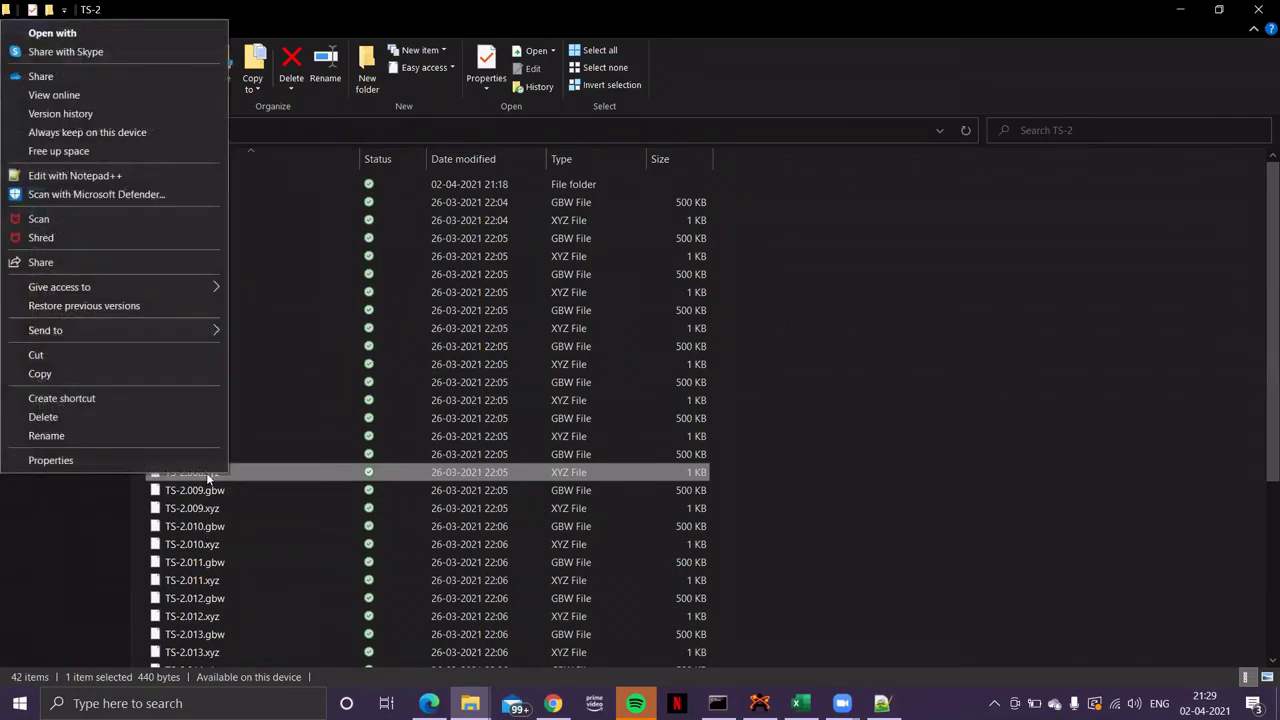
left_click(64, 174)
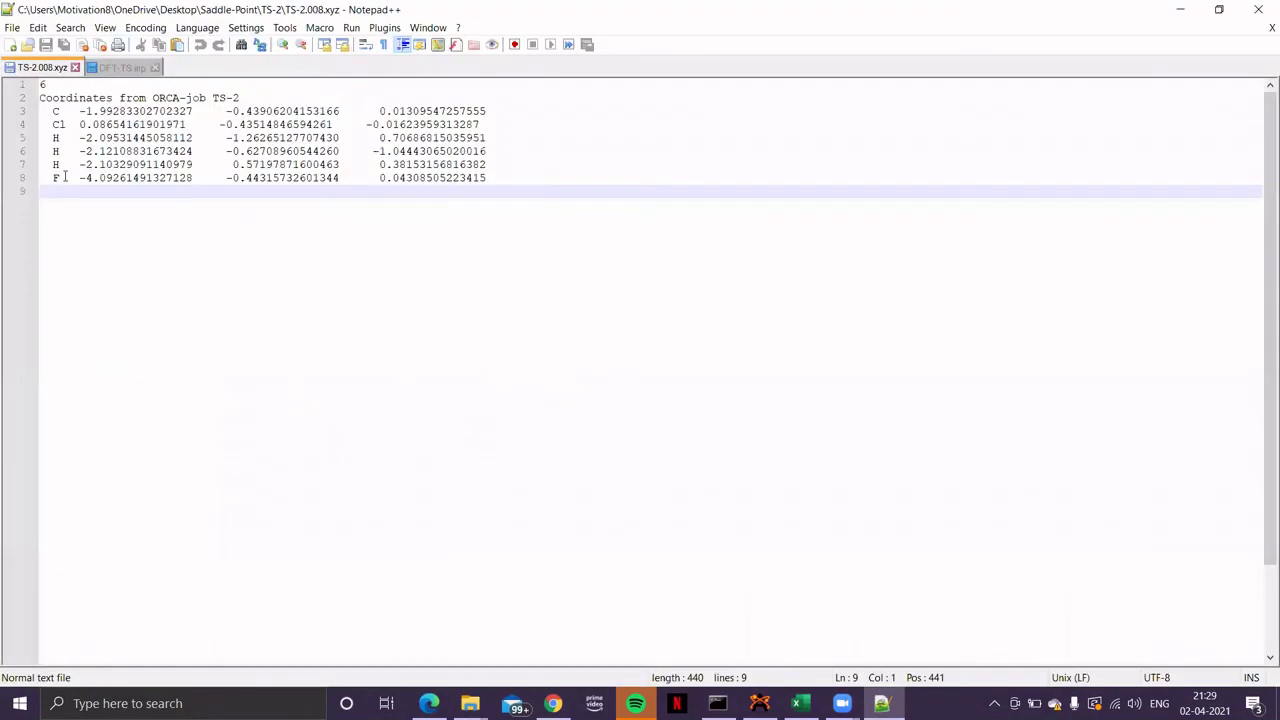
Copy the six atom coordinate lines (lines 3–8) of TS-2.008.xyz.
left_click_drag(52, 111, 497, 176)
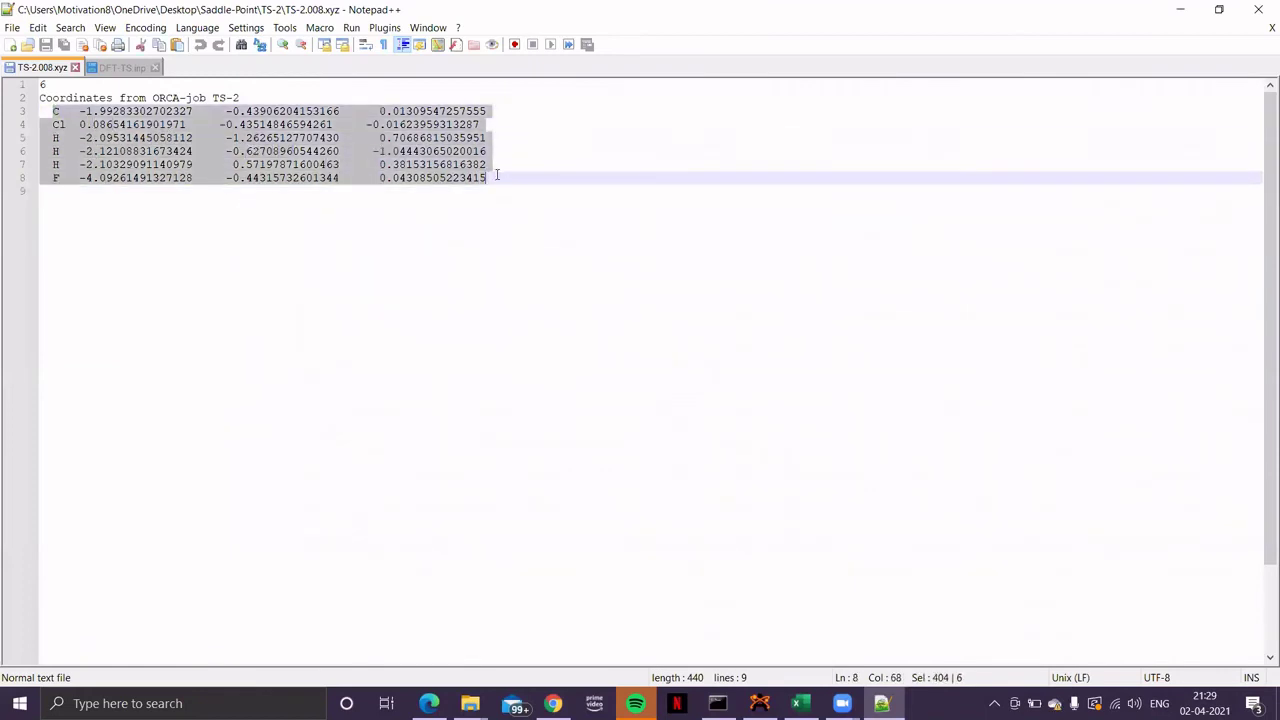
right_click(410, 152)
left_click(445, 175)
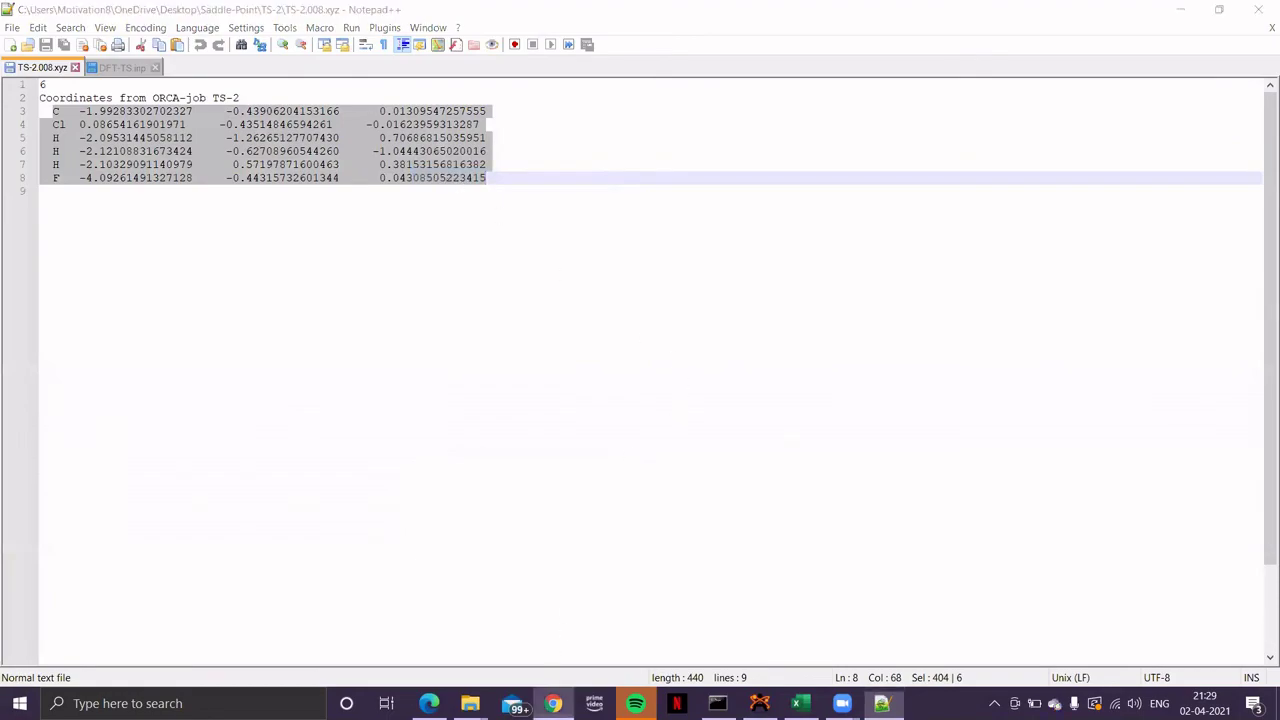
Read Steps 2a–2b of the ORCA saddlepoint tutorial in Chrome, then return to Notepad++.
left_click(553, 703)
scroll(560, 404, "up", 3)
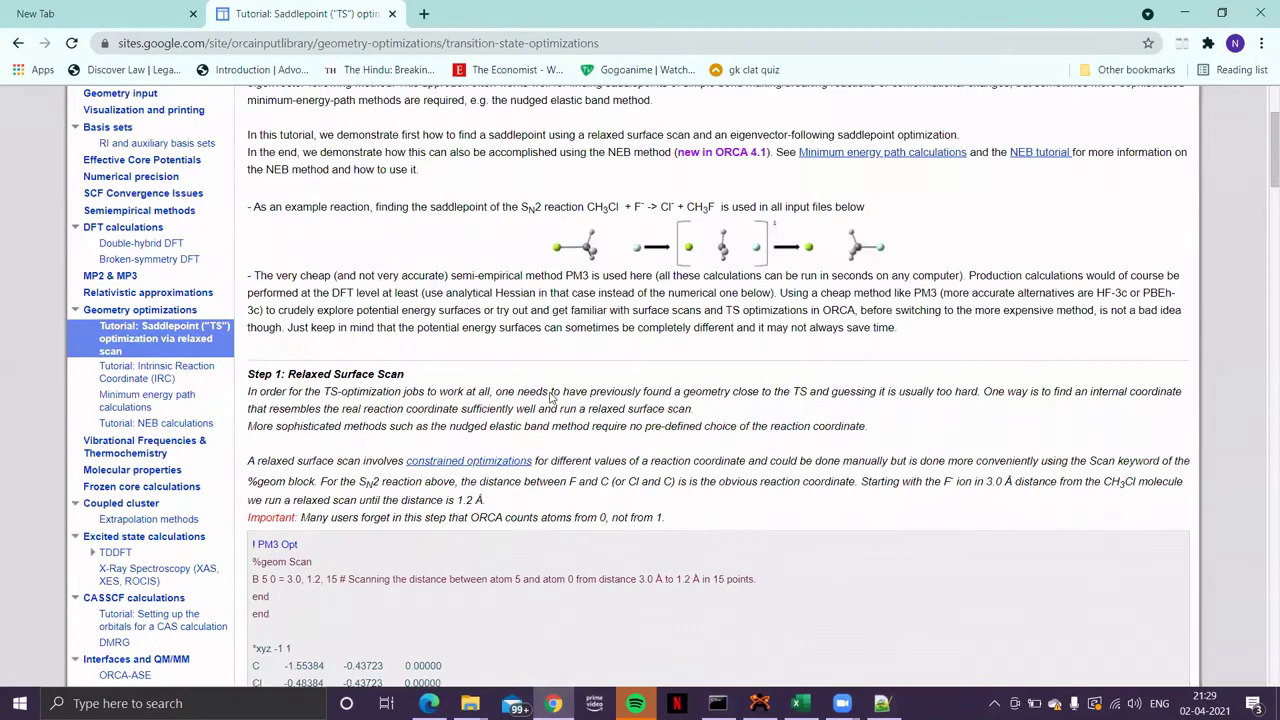
scroll(555, 400, "down", 10)
scroll(549, 398, "down", 7)
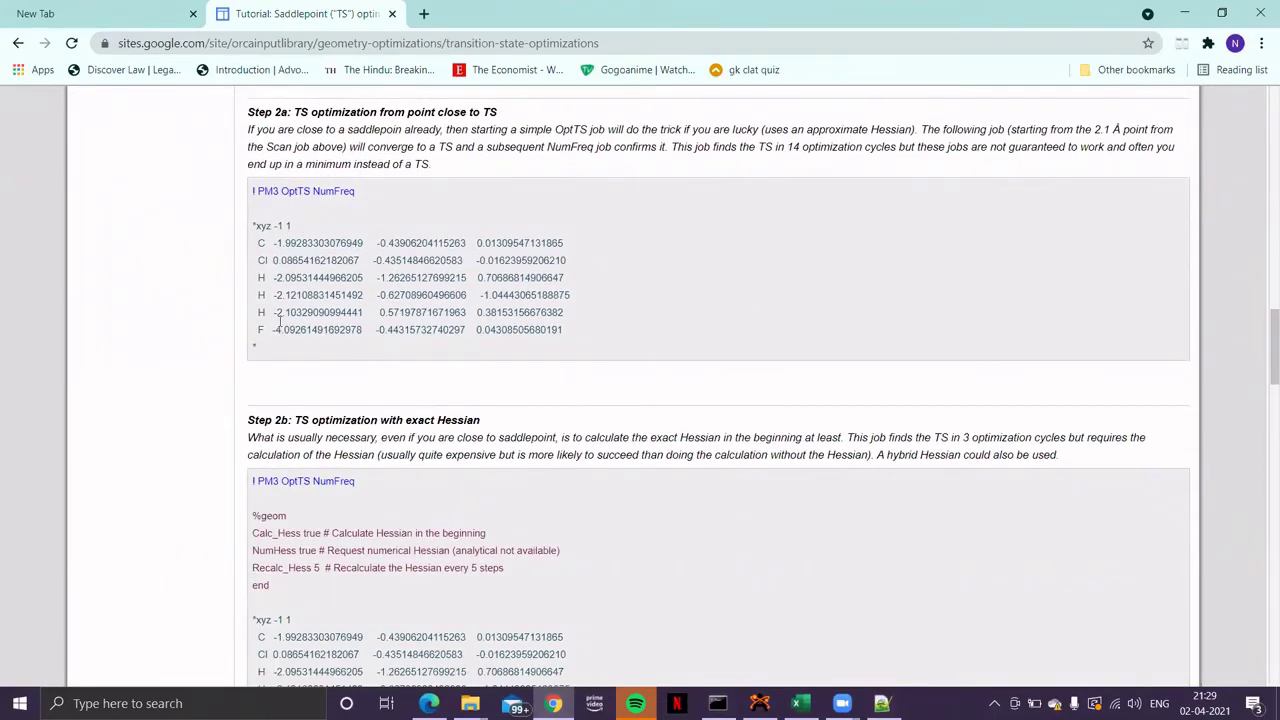
scroll(385, 507, "down", 2)
scroll(380, 500, "down", 1)
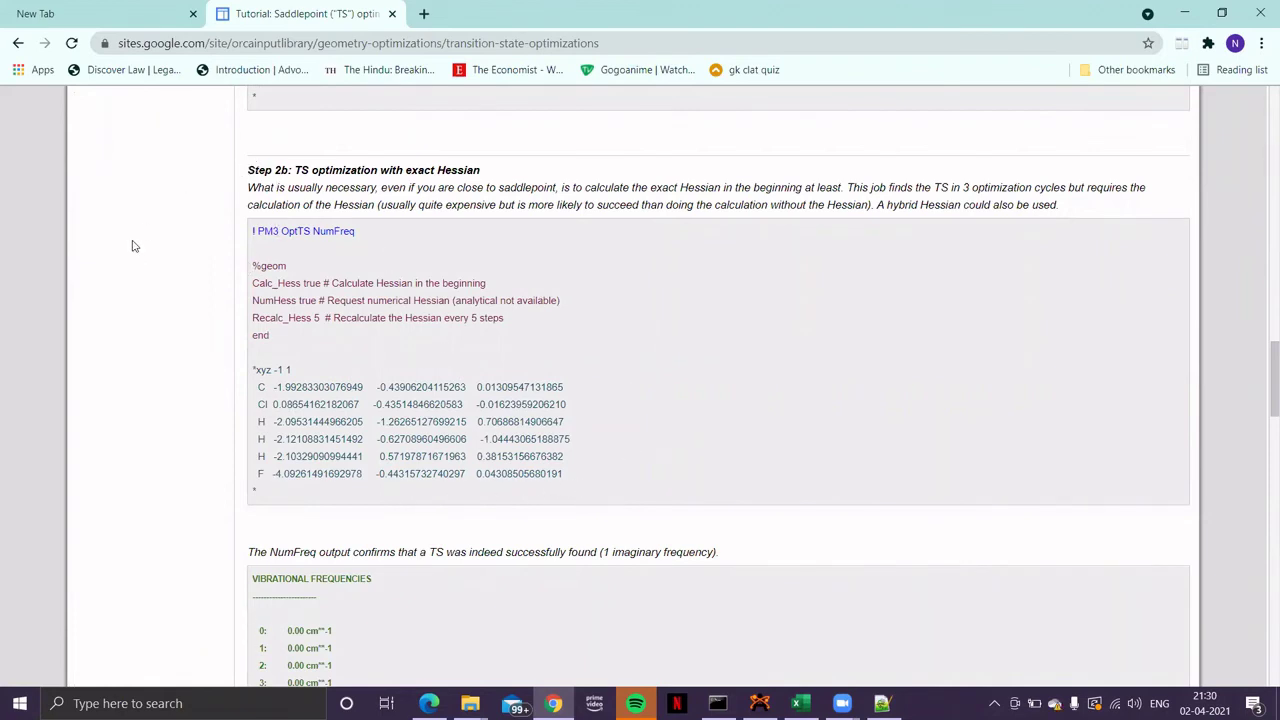
left_click(881, 703)
key("ctrl+Tab")
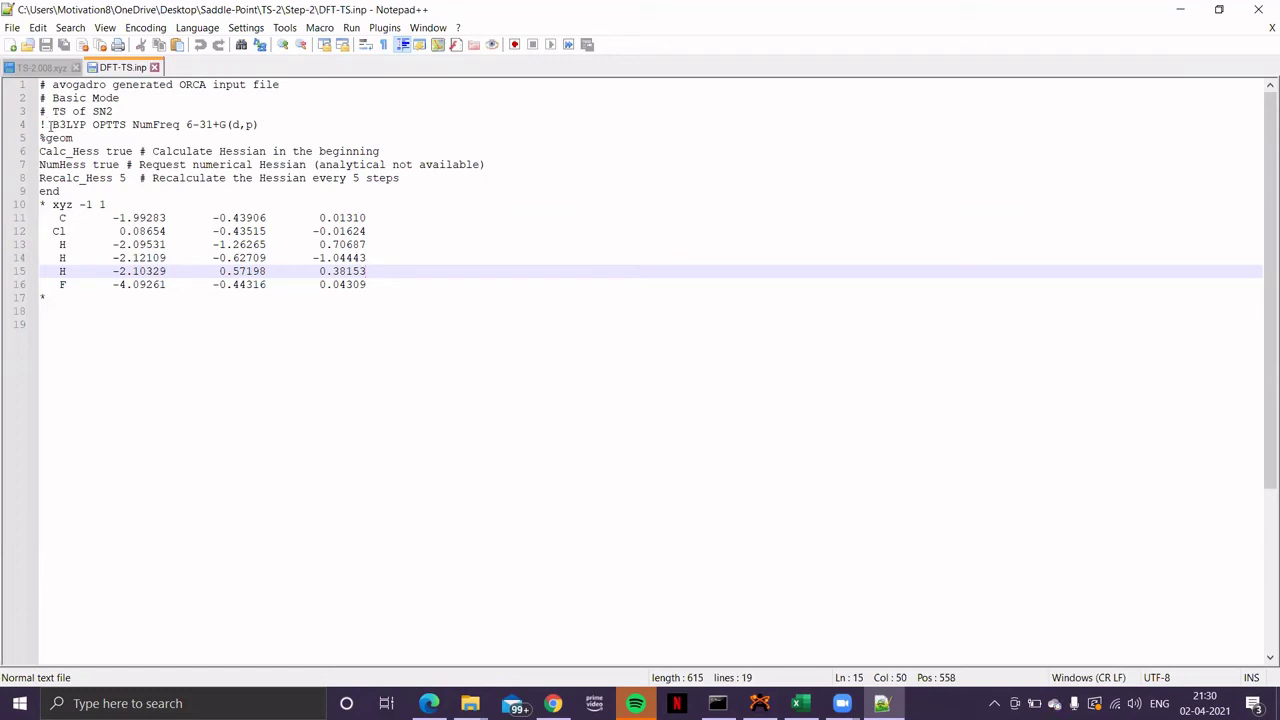
left_click_drag(49, 125, 86, 125)
left_click(132, 138)
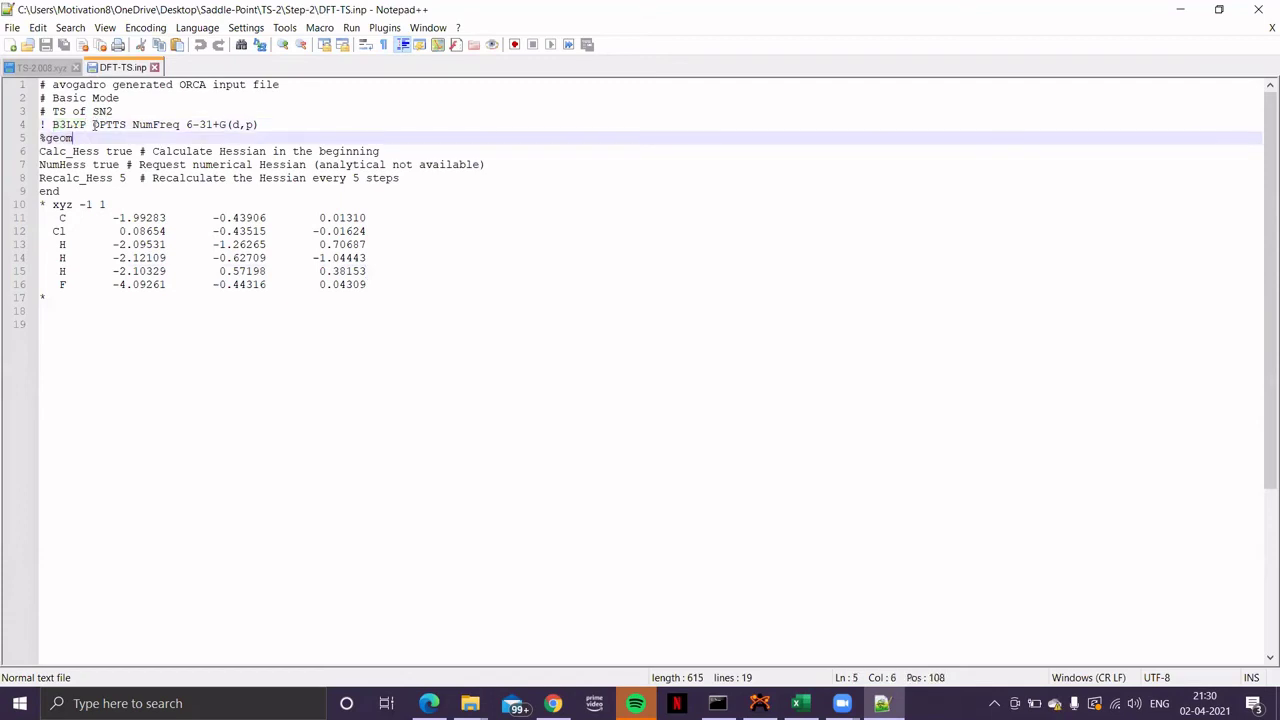
left_click_drag(93, 125, 129, 125)
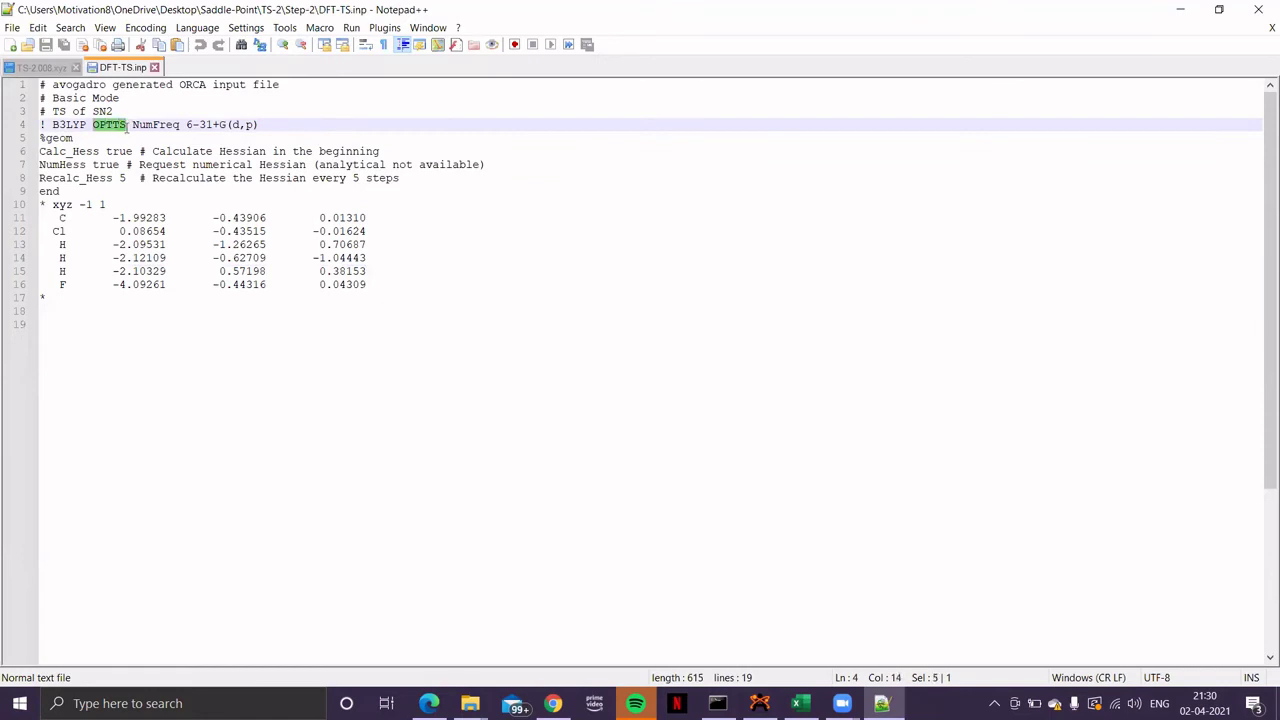
left_click(148, 139)
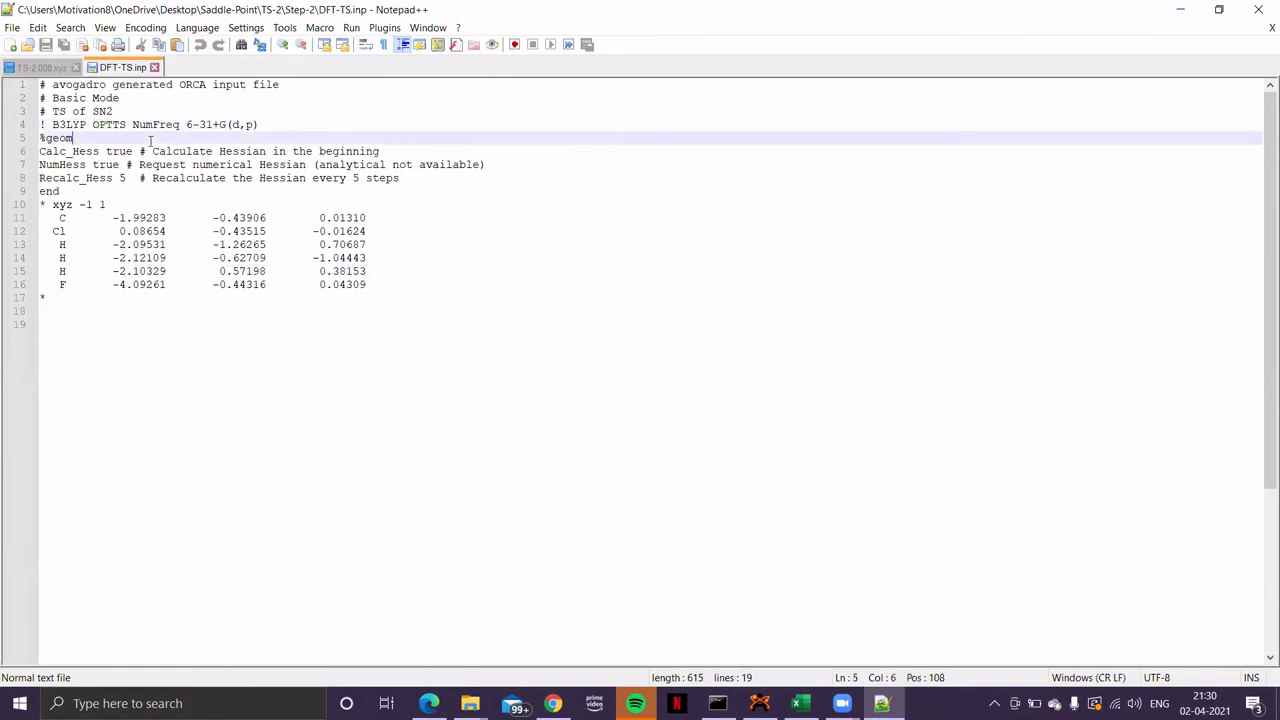
left_click_drag(132, 125, 180, 125)
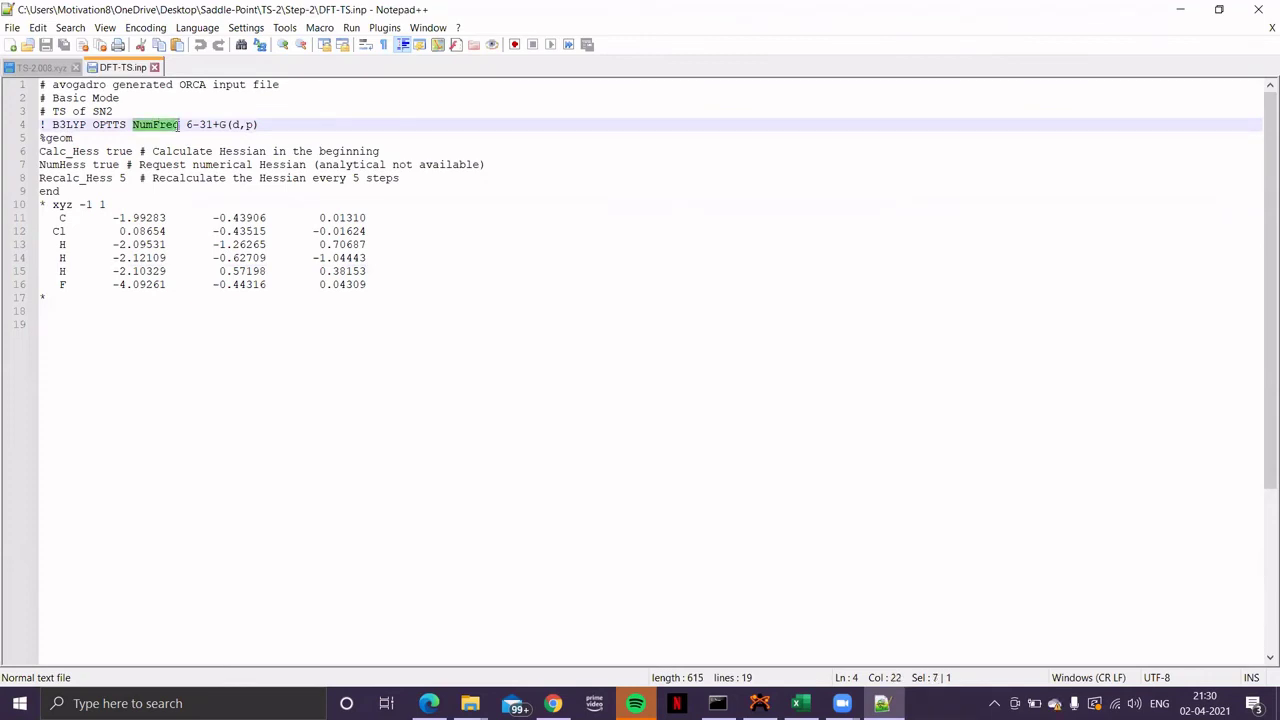
left_click_drag(180, 125, 260, 125)
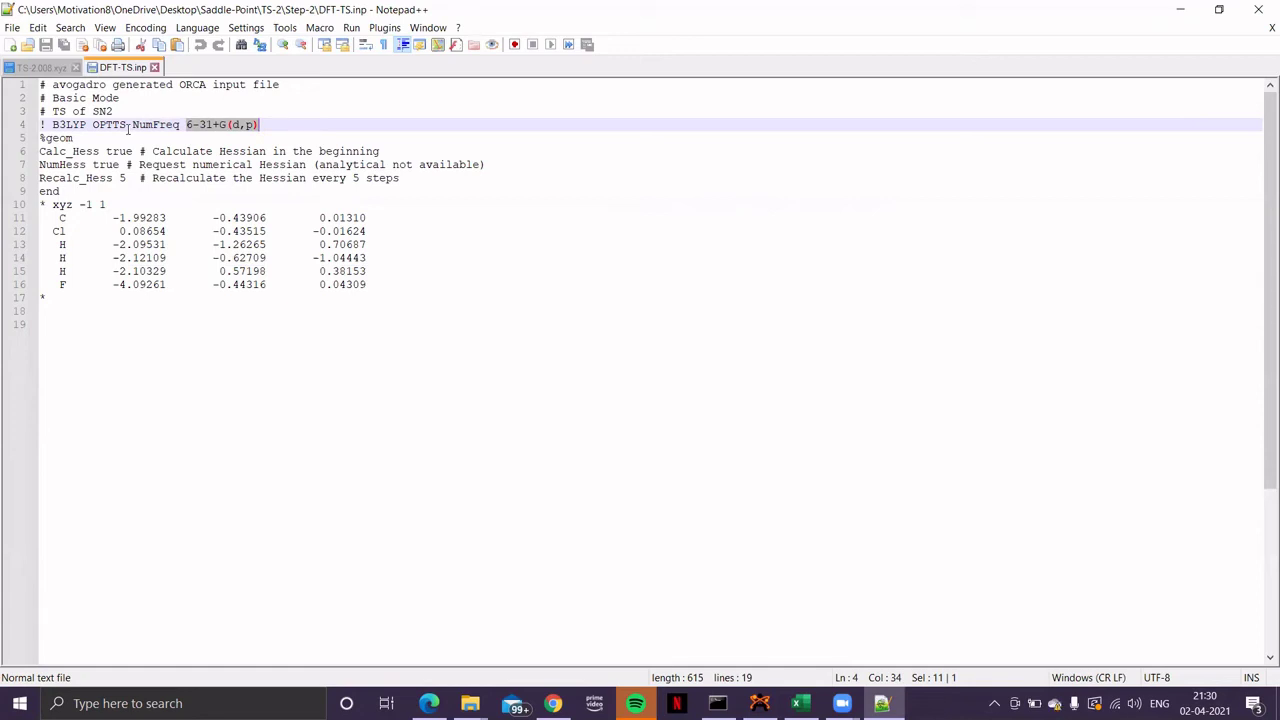
left_click_drag(132, 125, 179, 125)
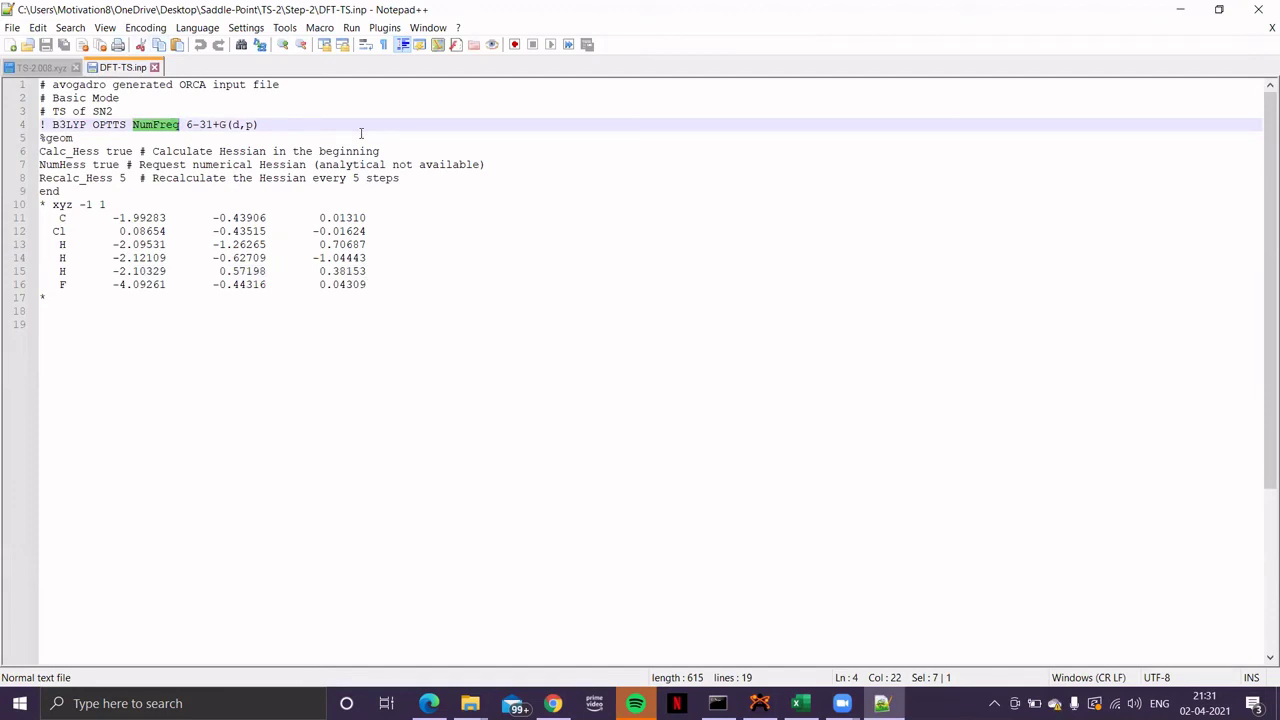
Minimize Notepad++, the browser and the TS-2 folder, then maximize the Step-2 folder window.
left_click(1180, 9)
left_click(1184, 12)
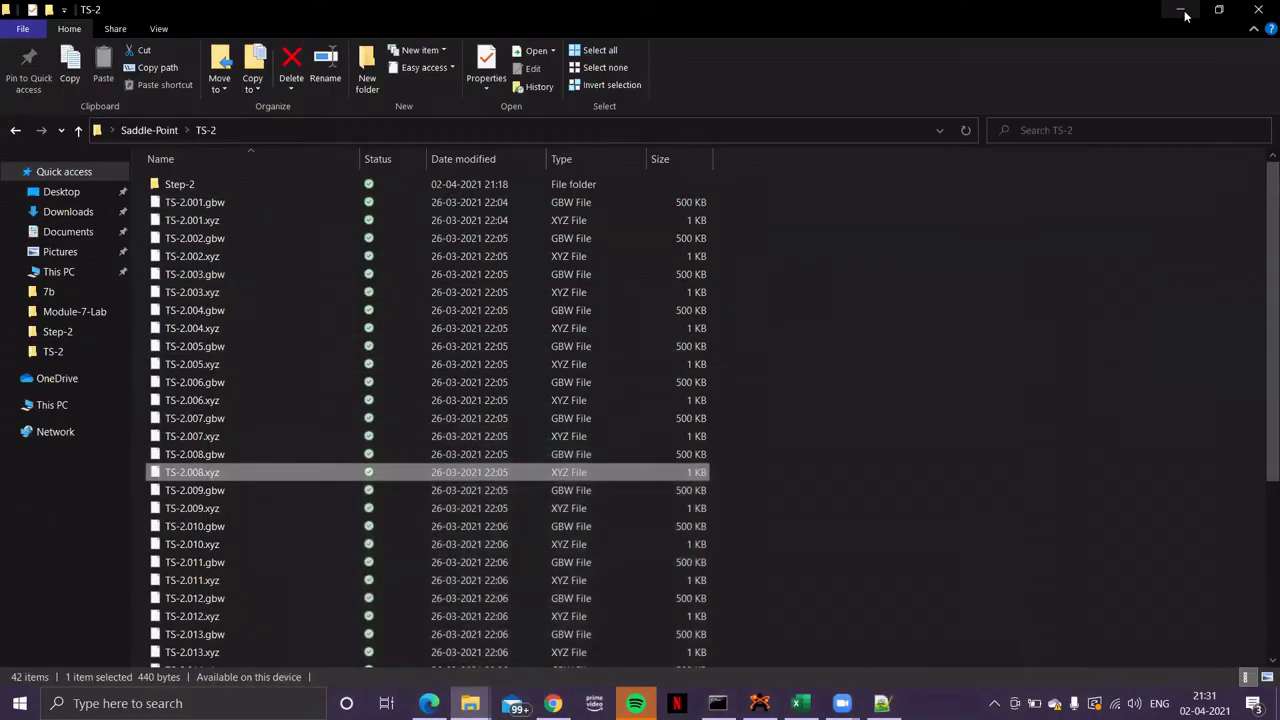
left_click(1184, 12)
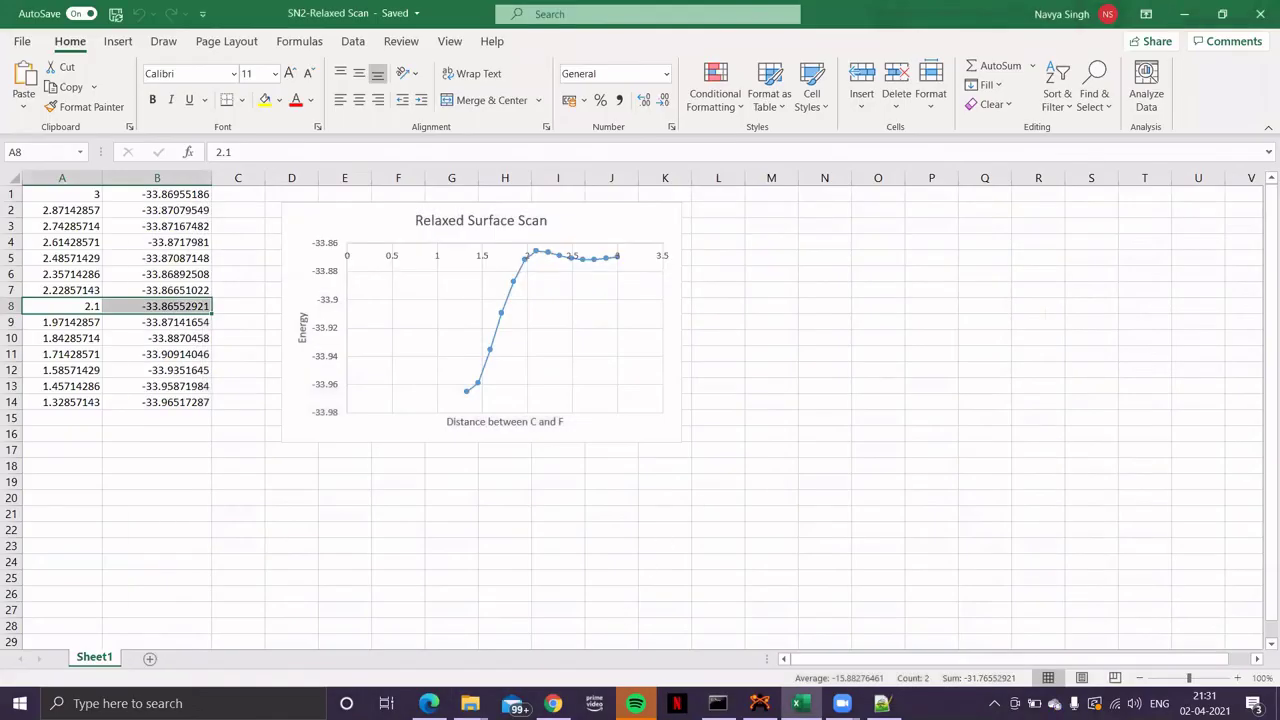
mouse_move(470, 703)
left_click(552, 645)
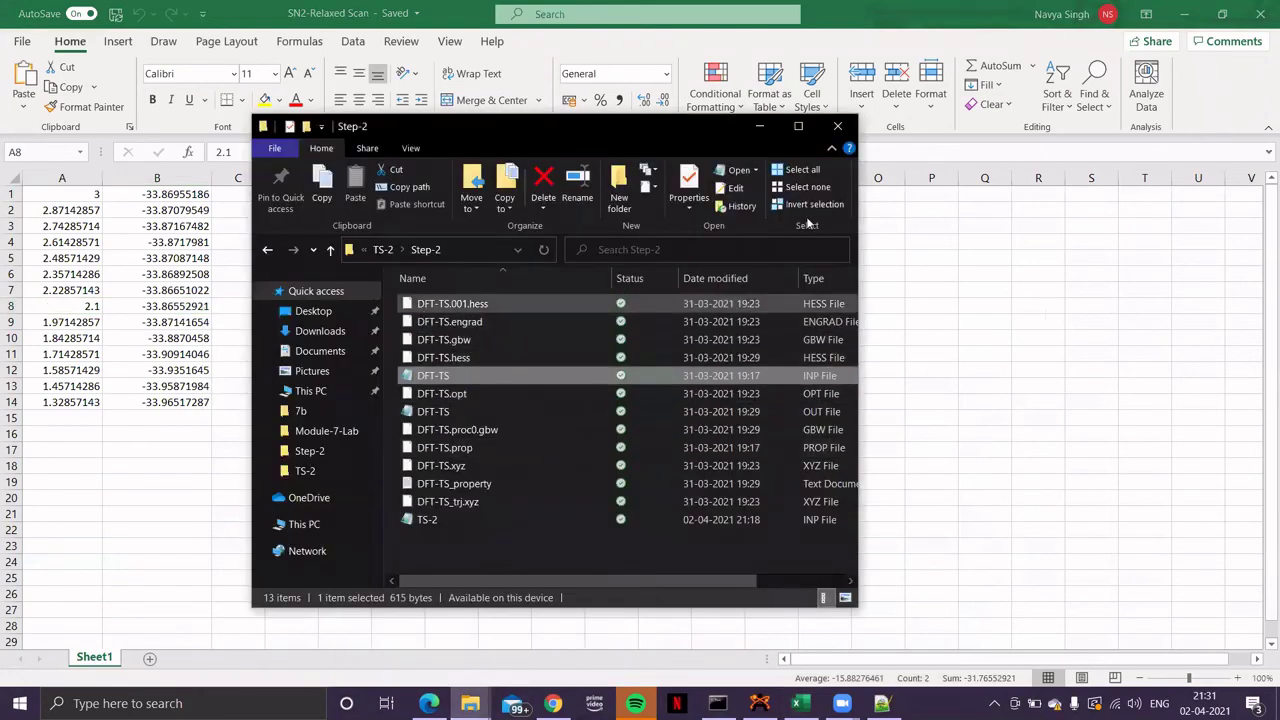
left_click(798, 126)
Open the DFT-TS output file with Edit with Notepad++.
left_click(346, 427)
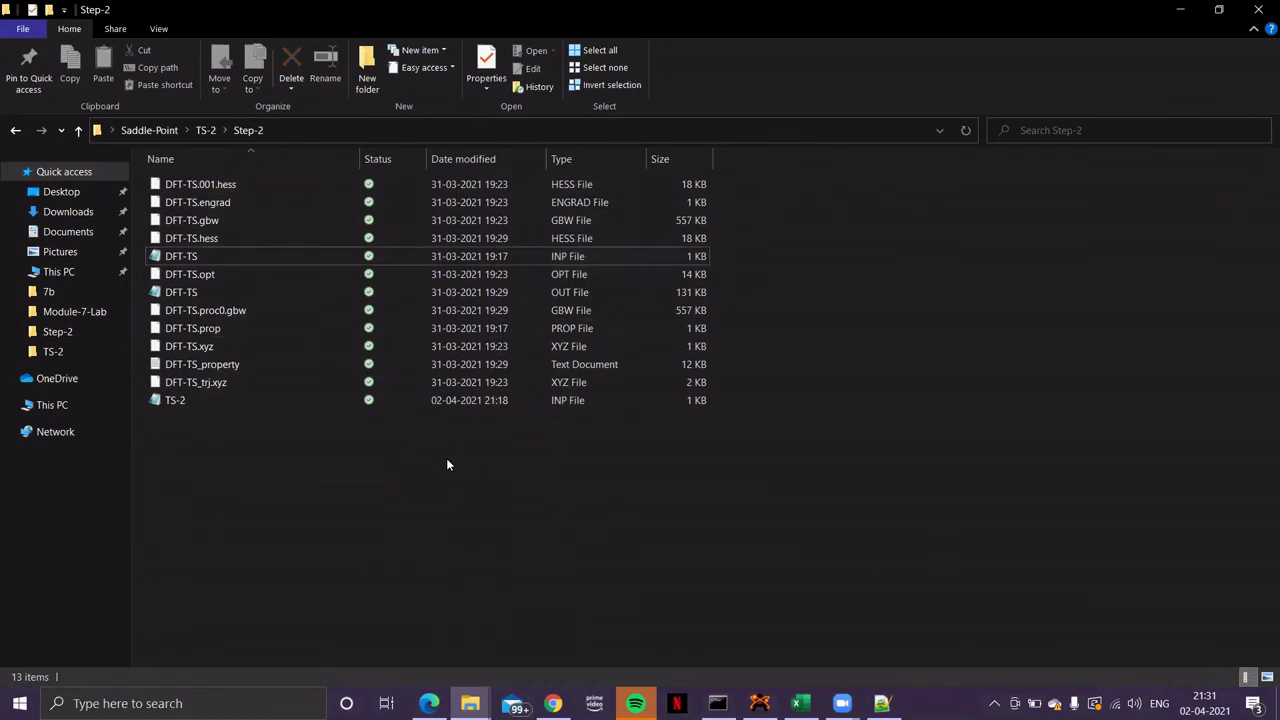
left_click(229, 296)
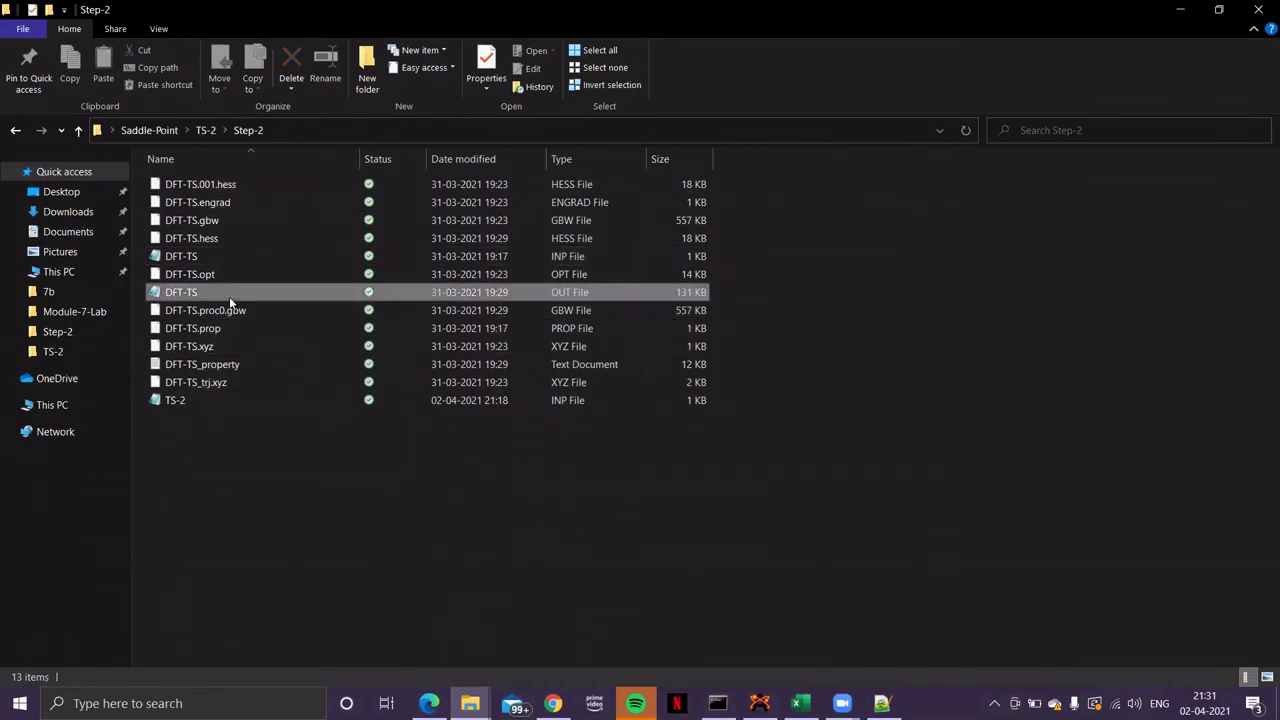
right_click(229, 295)
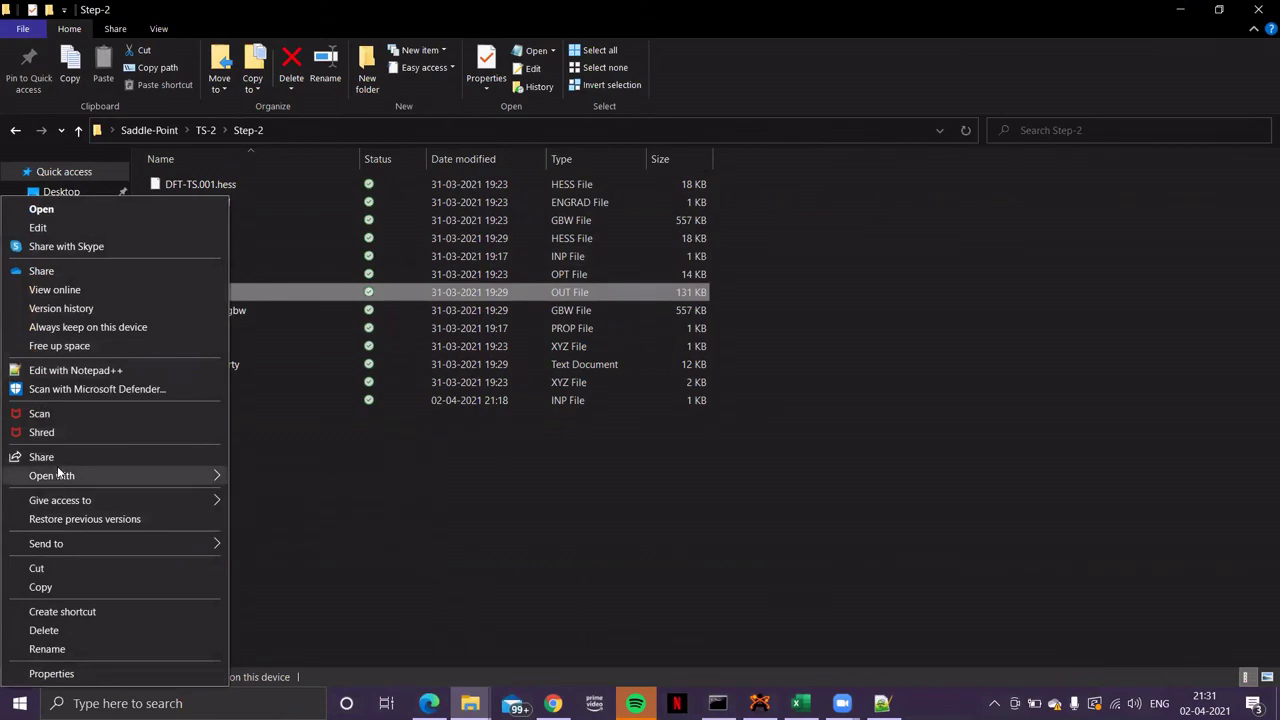
left_click(91, 370)
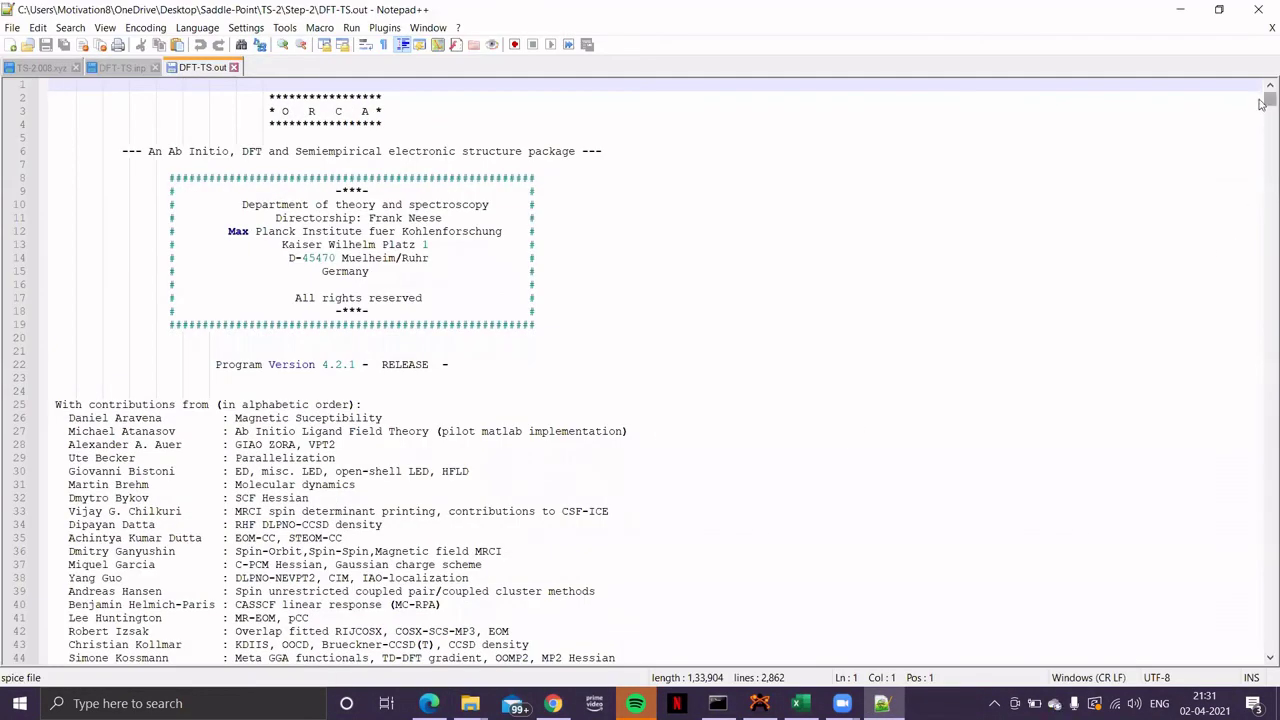
Jump to the end of DFT-TS.out and highlight the ORCA TERMINATED NORMALLY line.
left_click_drag(1268, 100, 1264, 656)
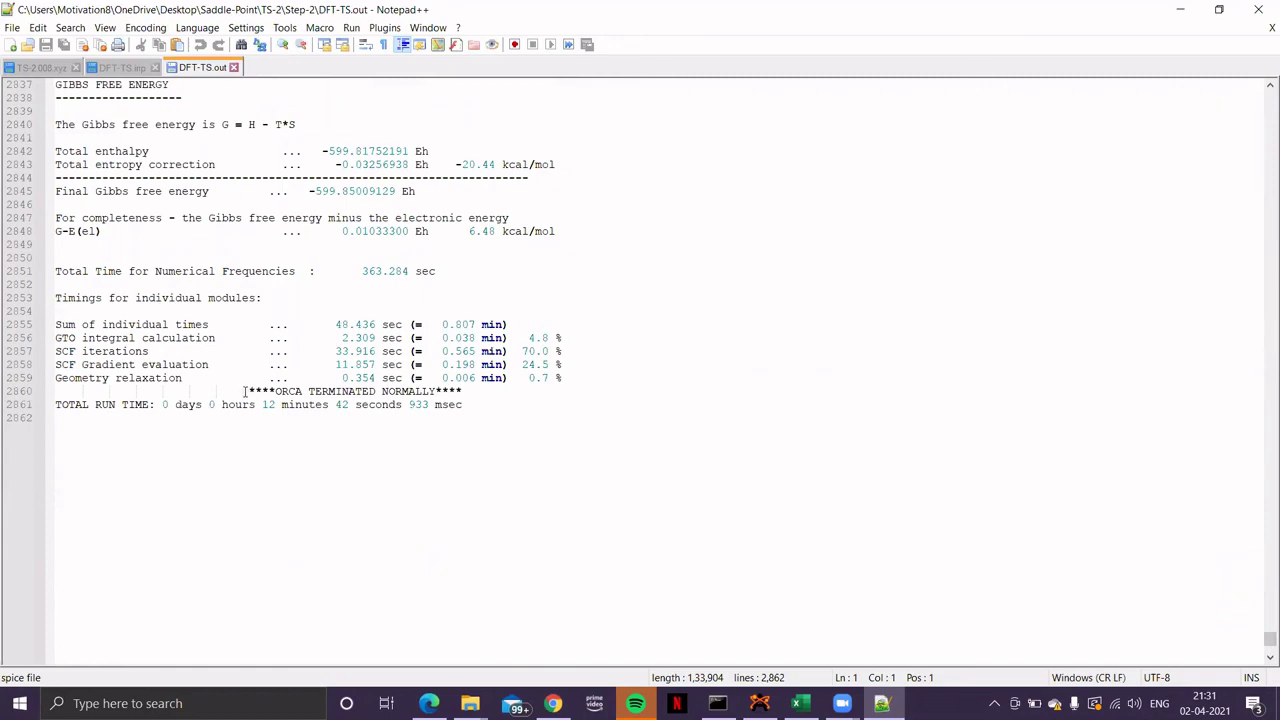
left_click_drag(251, 391, 464, 391)
Scroll up to VIBRATIONAL FREQUENCIES and highlight the zero-frequency modes 0–5.
scroll(651, 493, "up", 19)
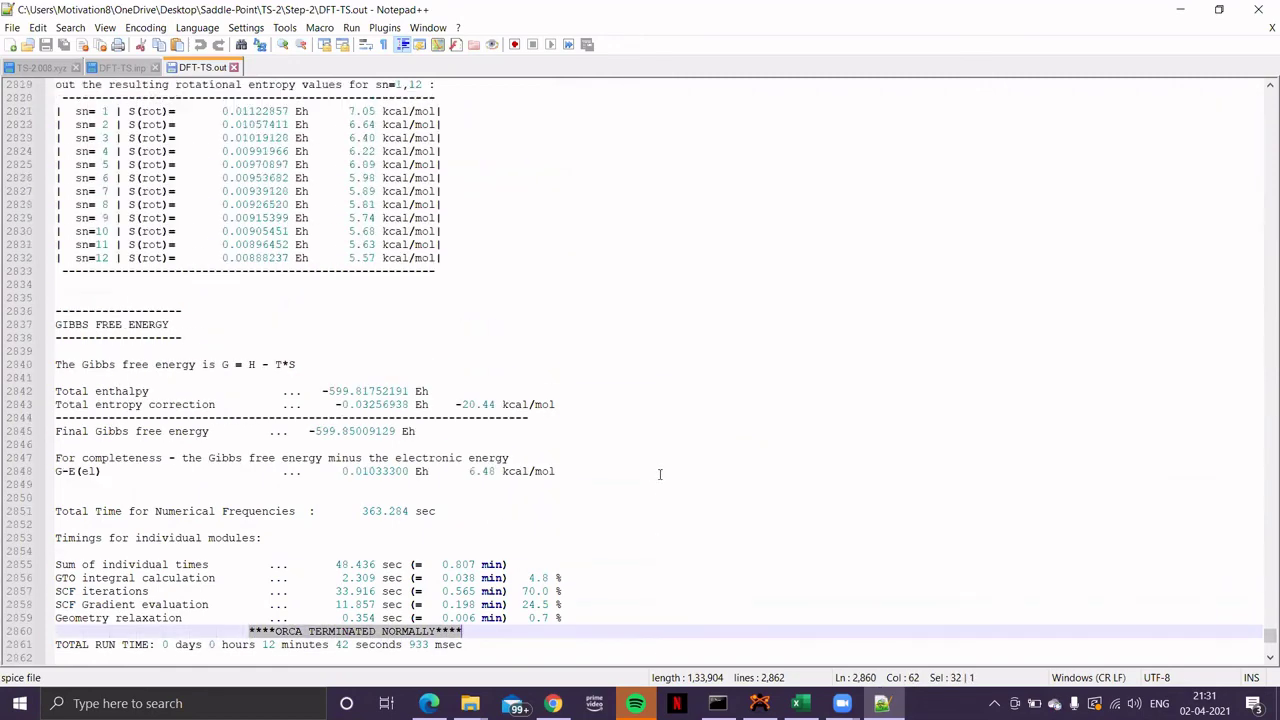
scroll(640, 455, "up", 20)
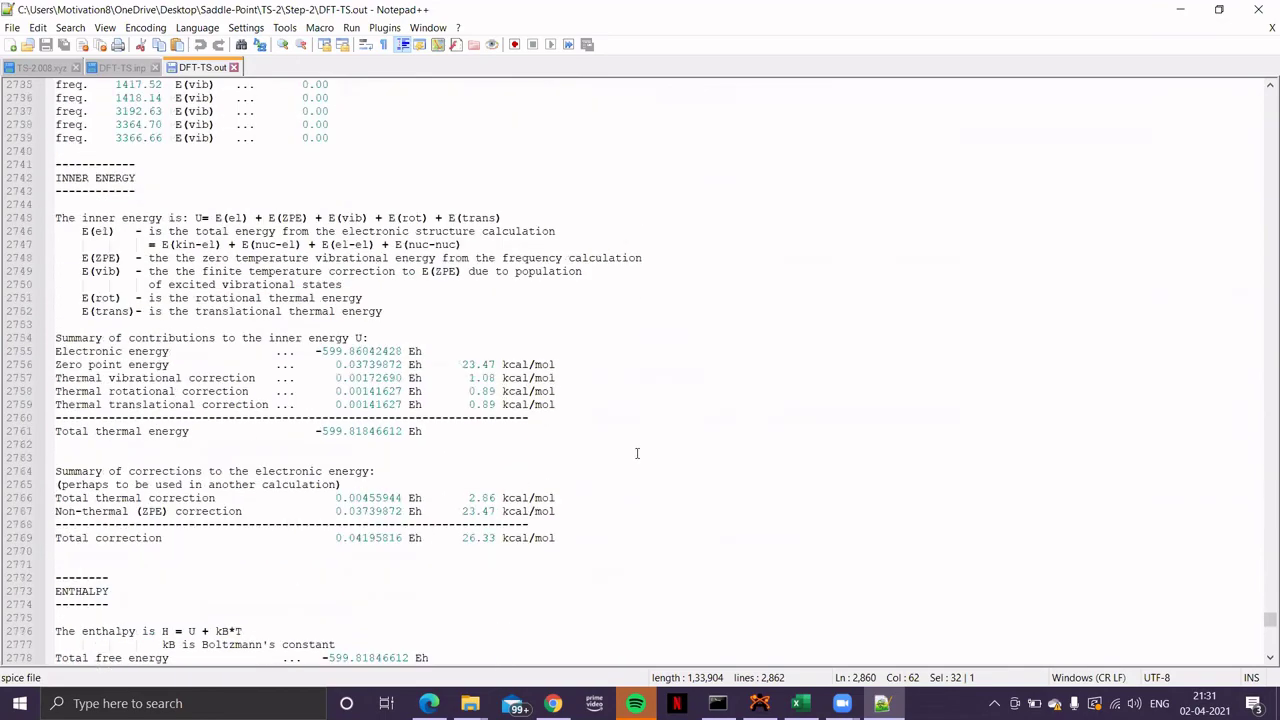
scroll(308, 370, "up", 18)
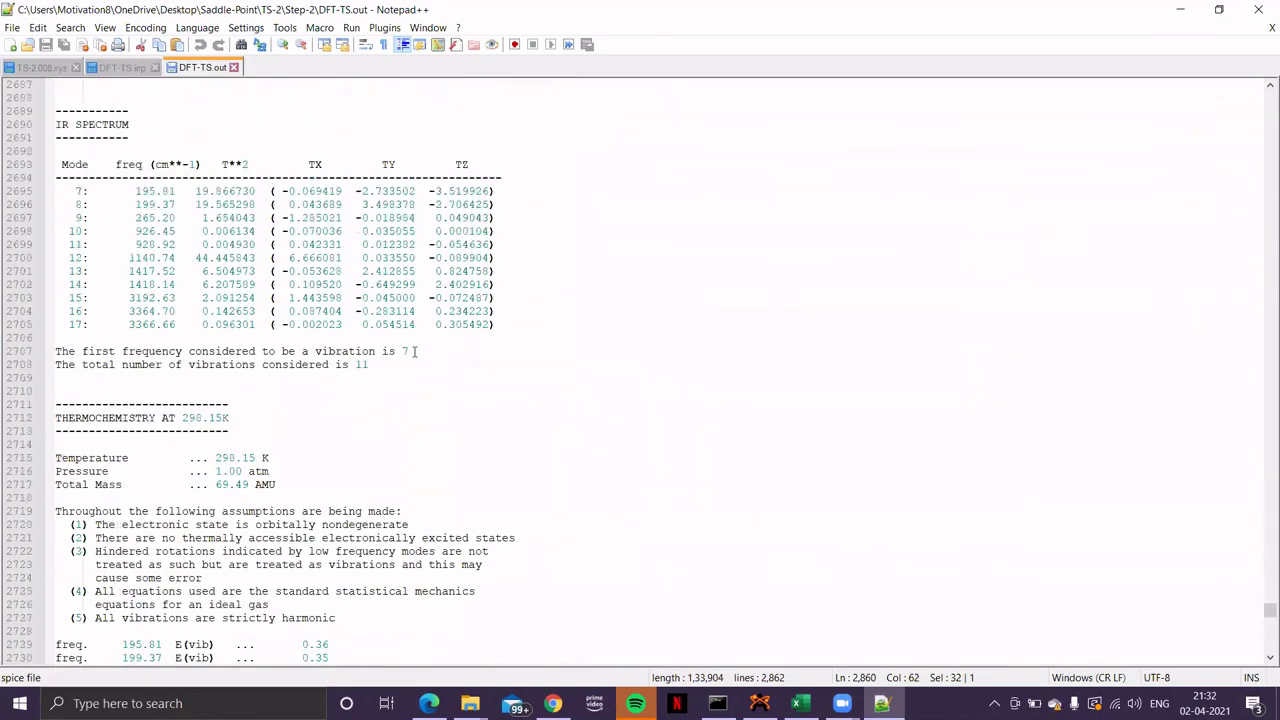
scroll(414, 352, "up", 20)
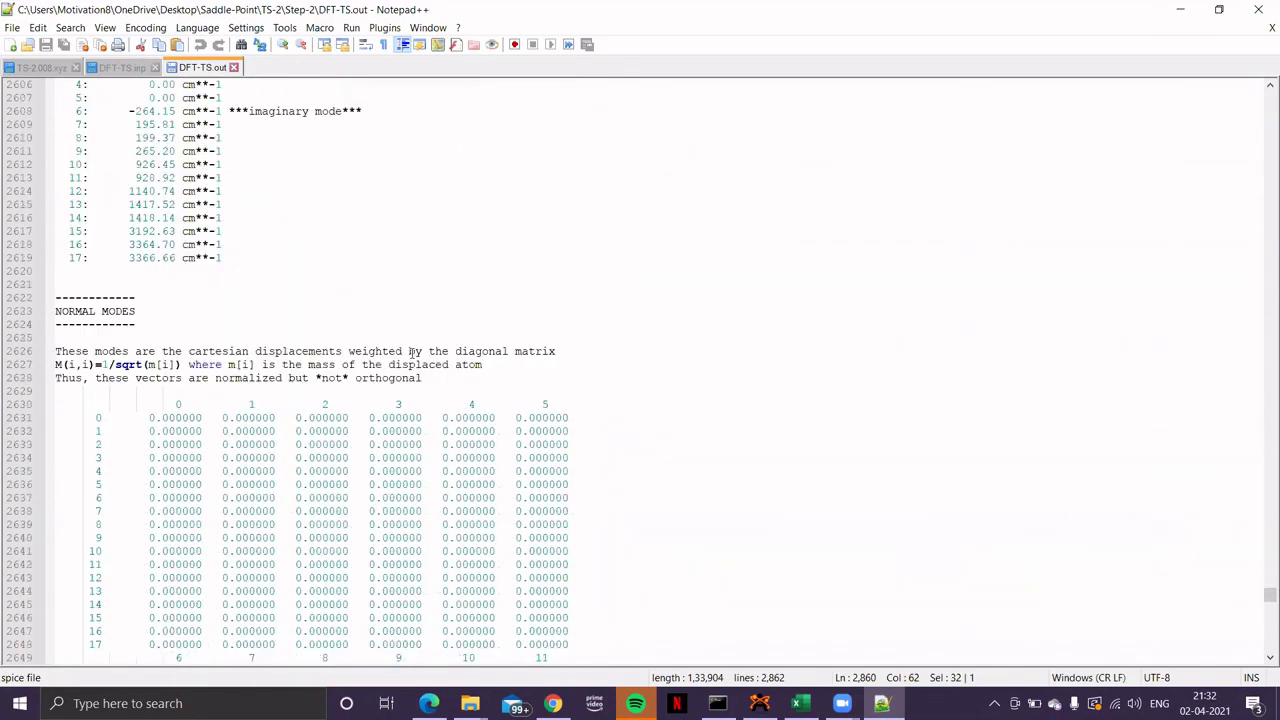
scroll(365, 316, "up", 2)
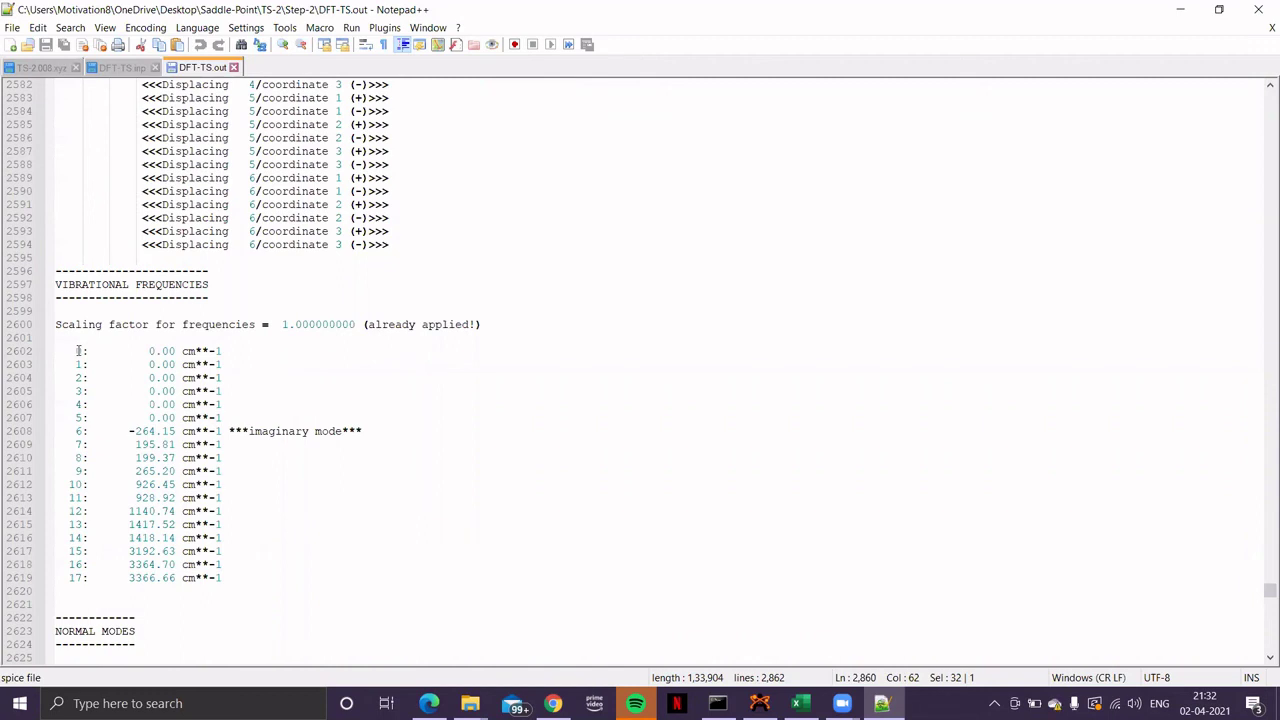
left_click_drag(77, 351, 237, 417)
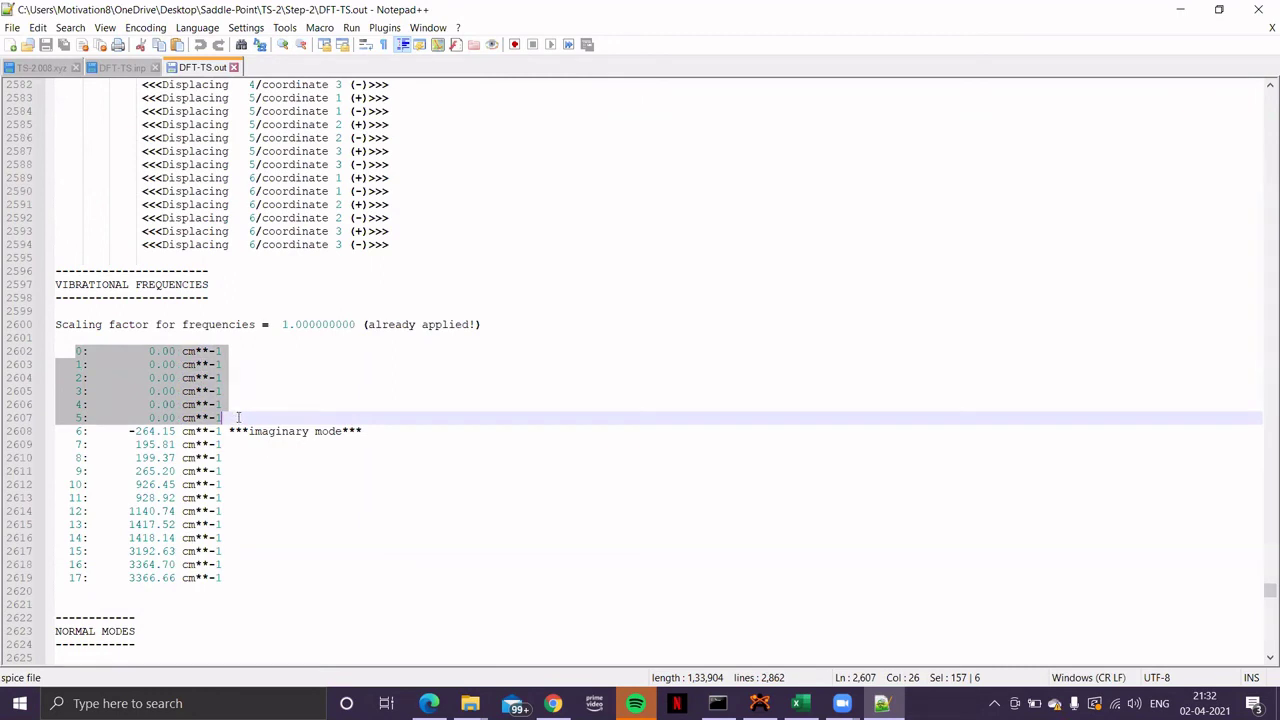
Highlight mode 6, the -264.15 cm**-1 imaginary mode.
left_click(343, 505)
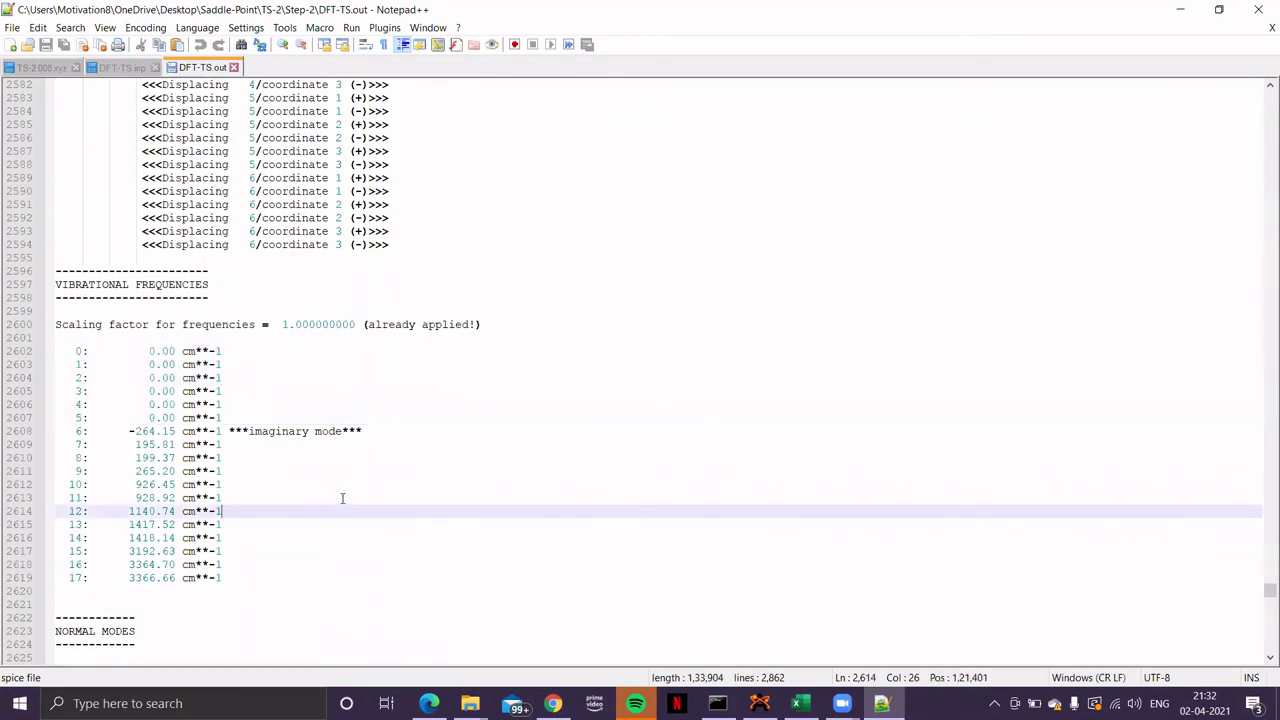
scroll(343, 505, "down", 1)
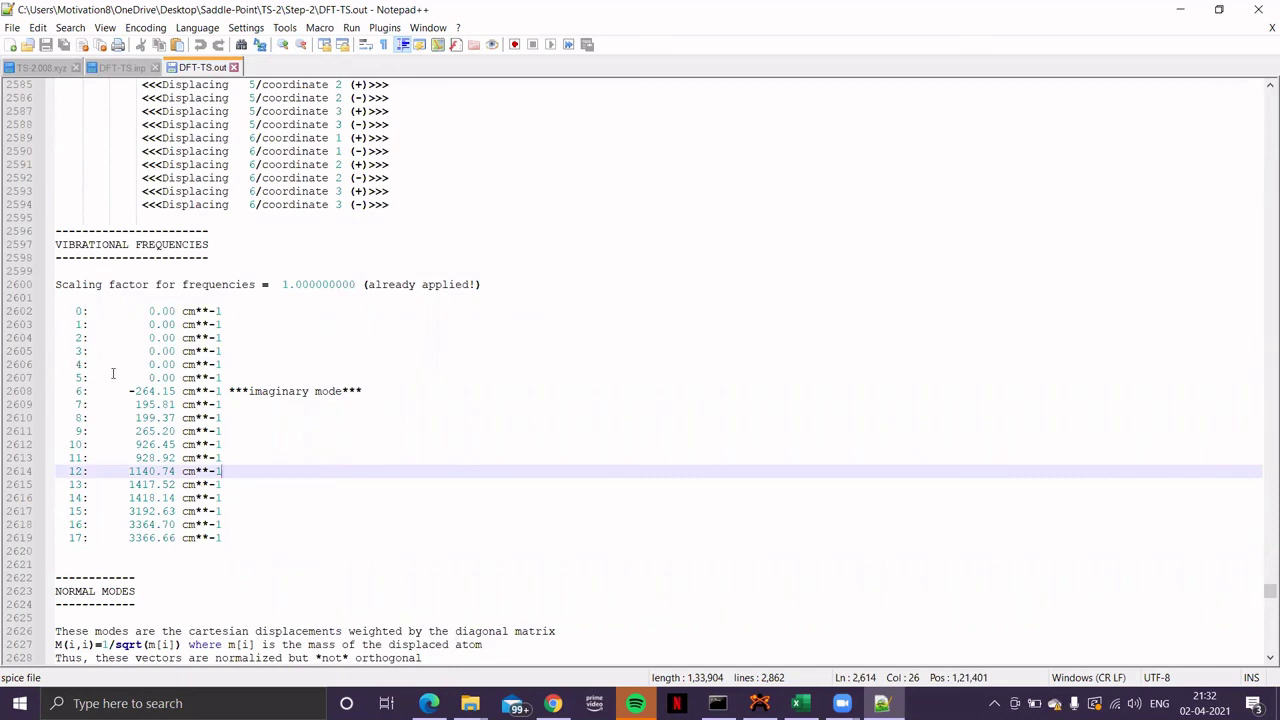
left_click_drag(75, 391, 378, 393)
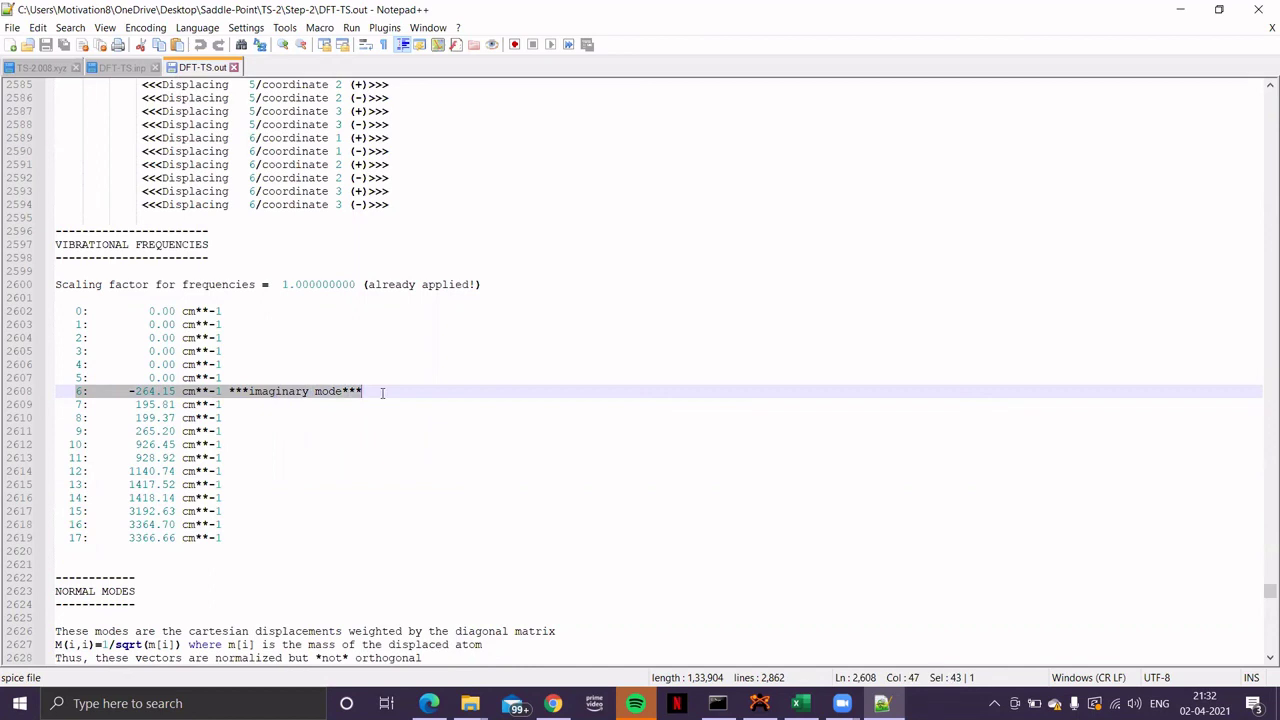
scroll(345, 301, "down", 1)
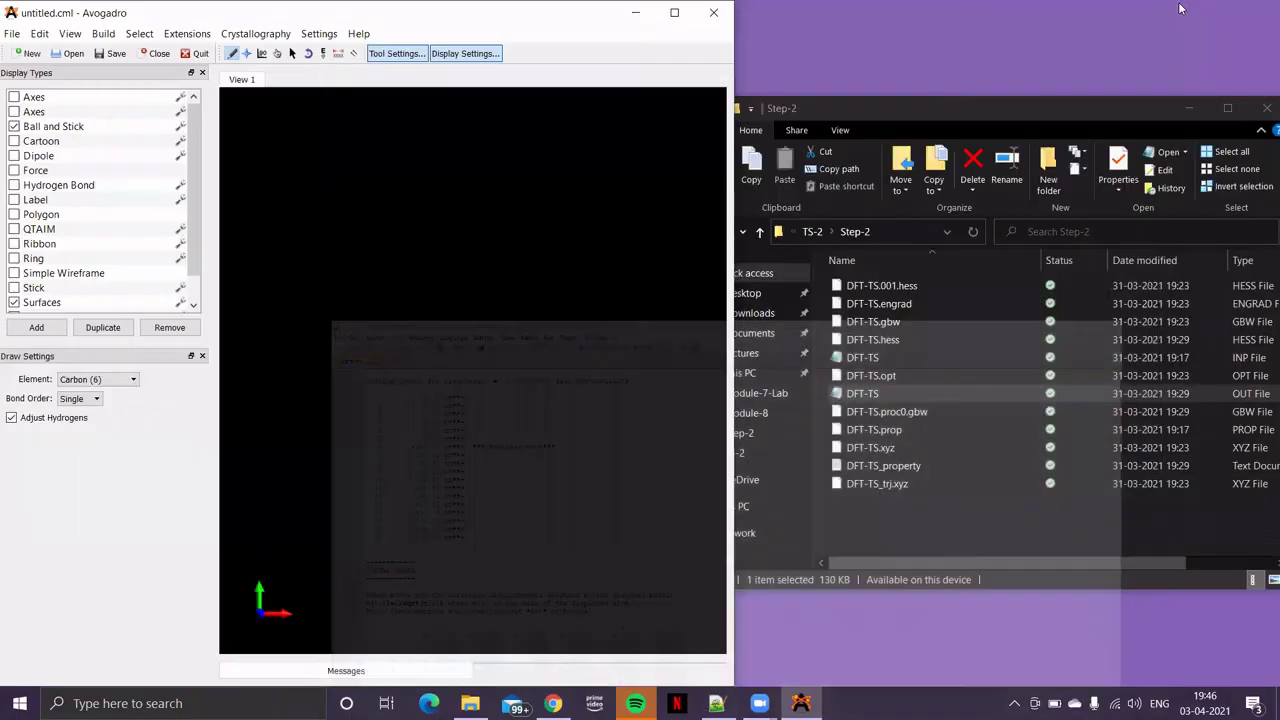
Load DFT-TS.out into Avogadro and animate the -264.15 cm⁻¹ imaginary vibration.
left_click(1180, 9)
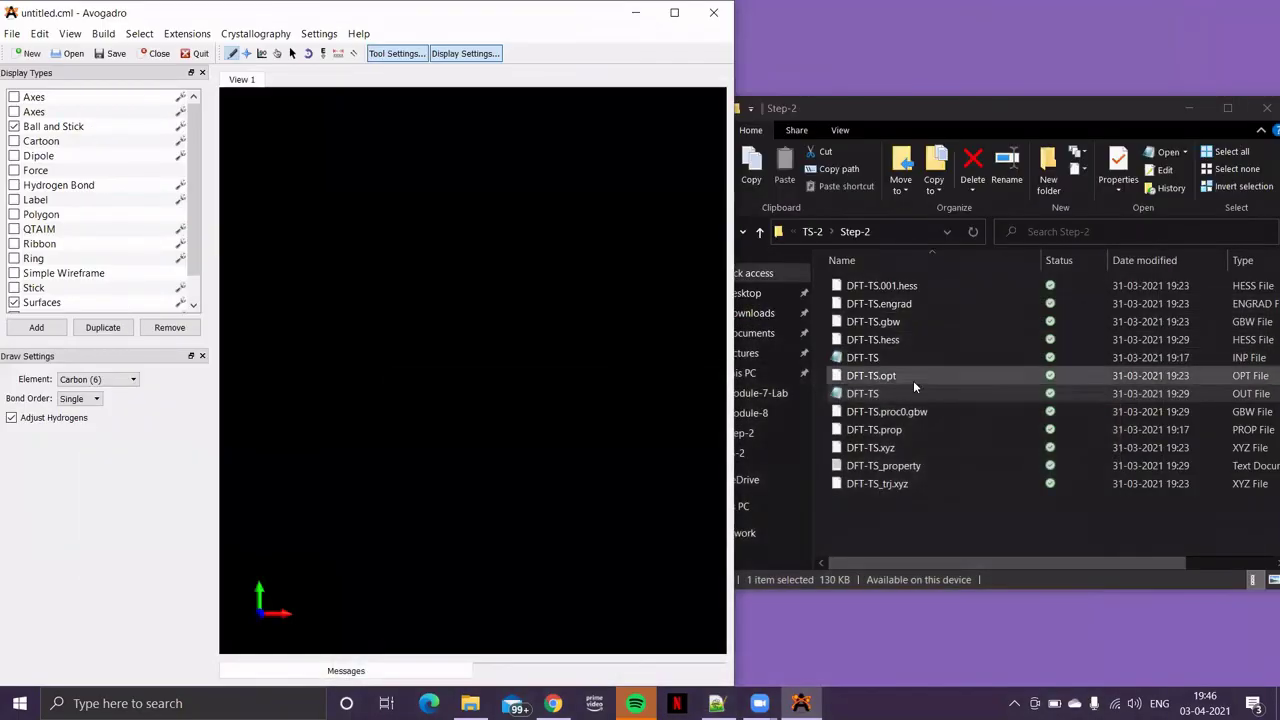
left_click_drag(885, 394, 459, 386)
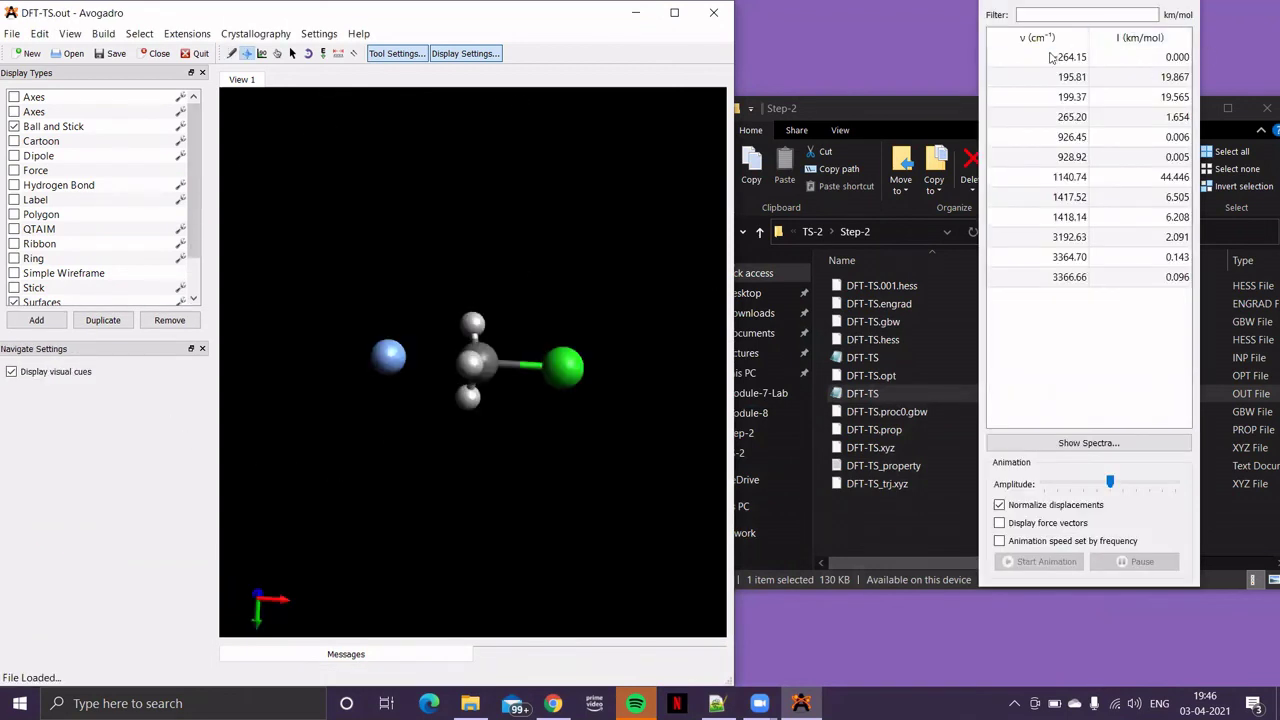
left_click(1151, 63)
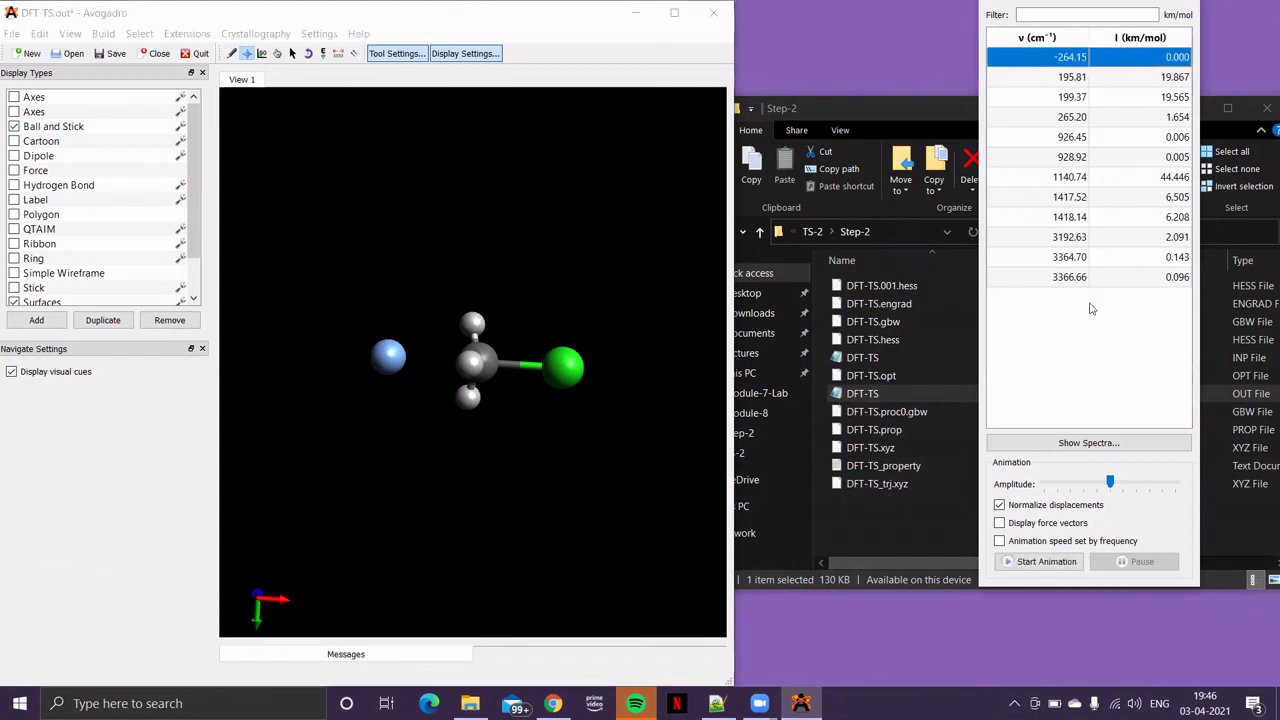
left_click(1058, 563)
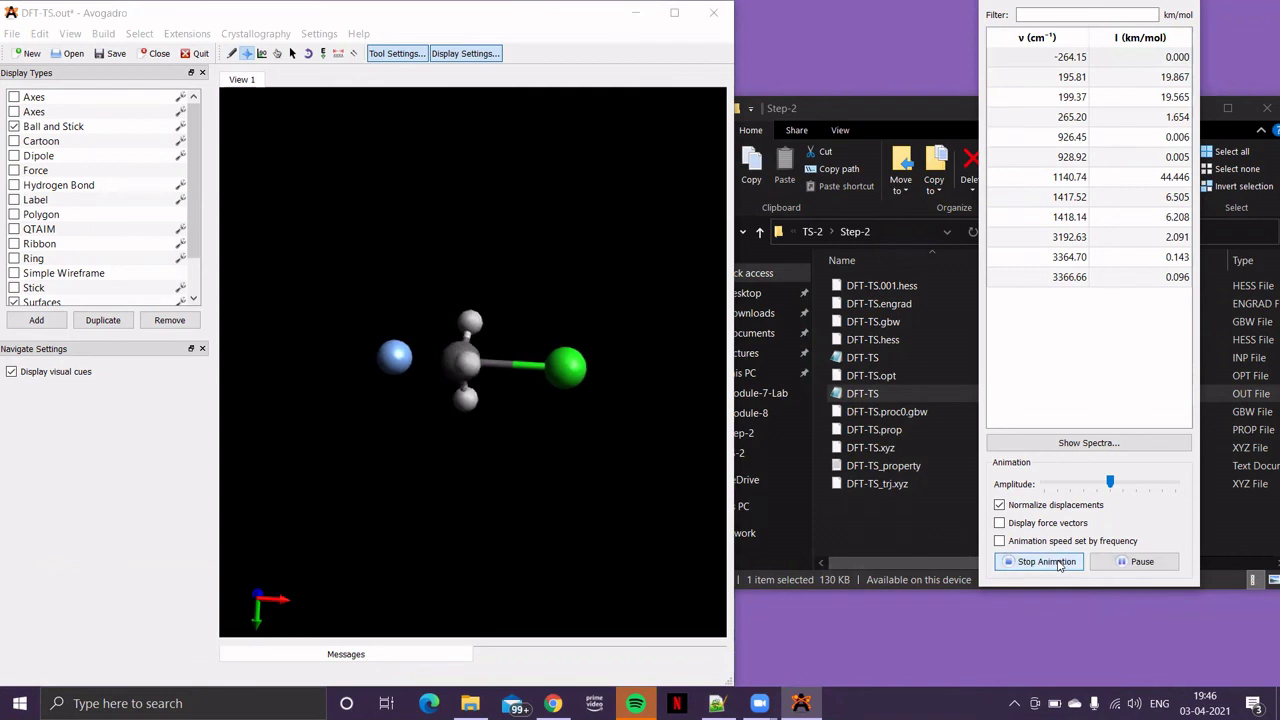